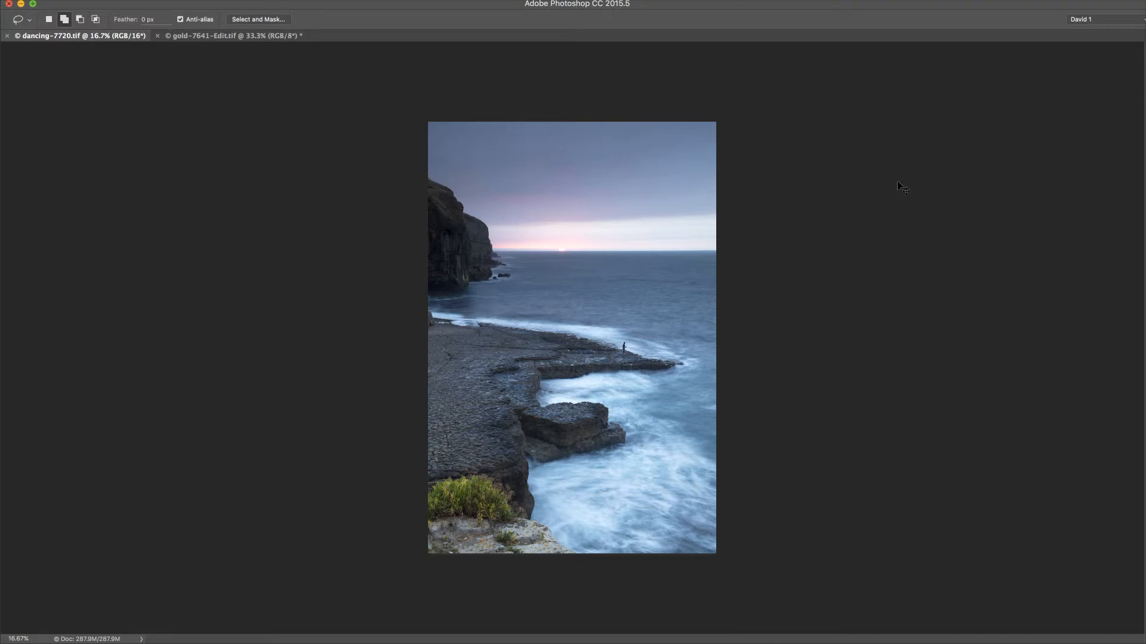
Examine the sky of dancing-7720.tif at 100% magnification for dust spots, using the Navigator to move across it
key("super+plus")
key("super+plus")
key("super+plus")
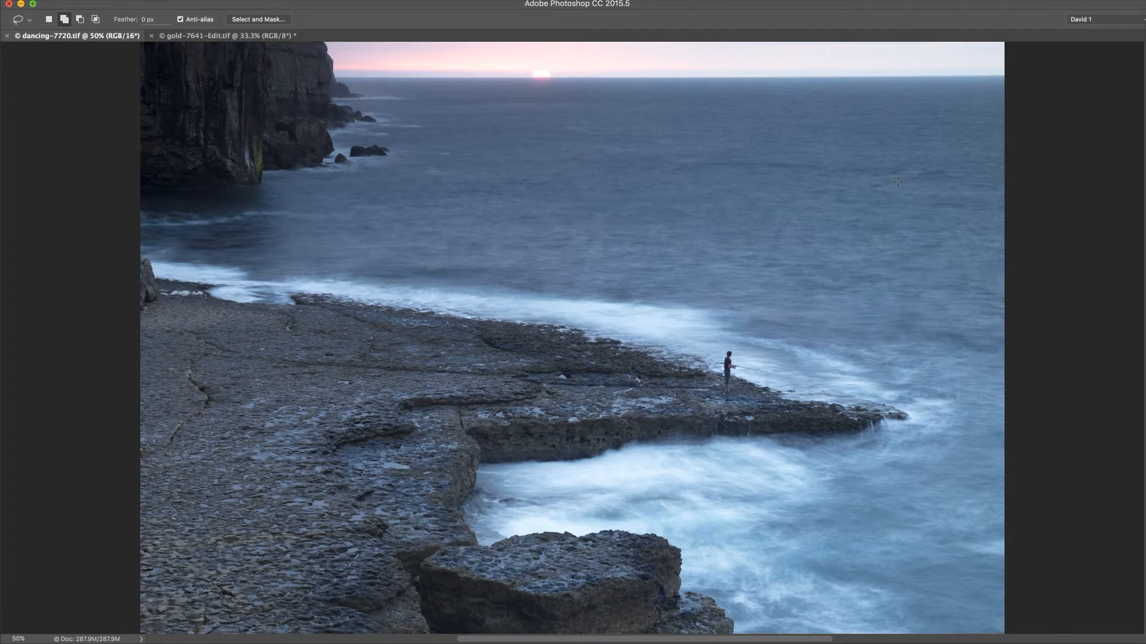
left_click_drag(1108, 642, 1025, 465)
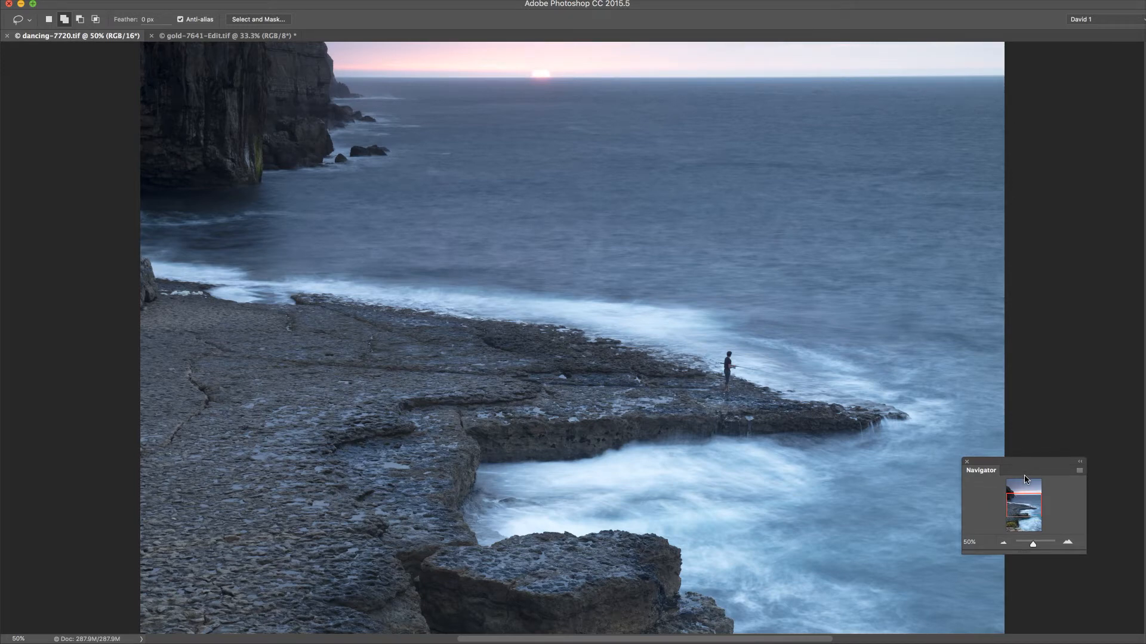
key("super+plus")
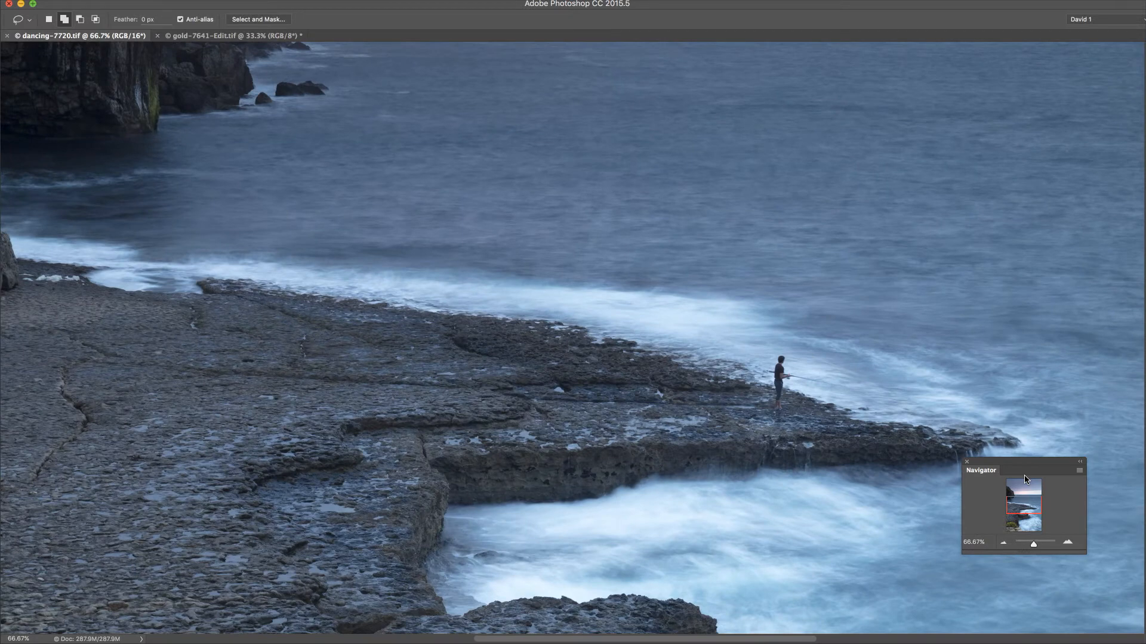
key("super+plus")
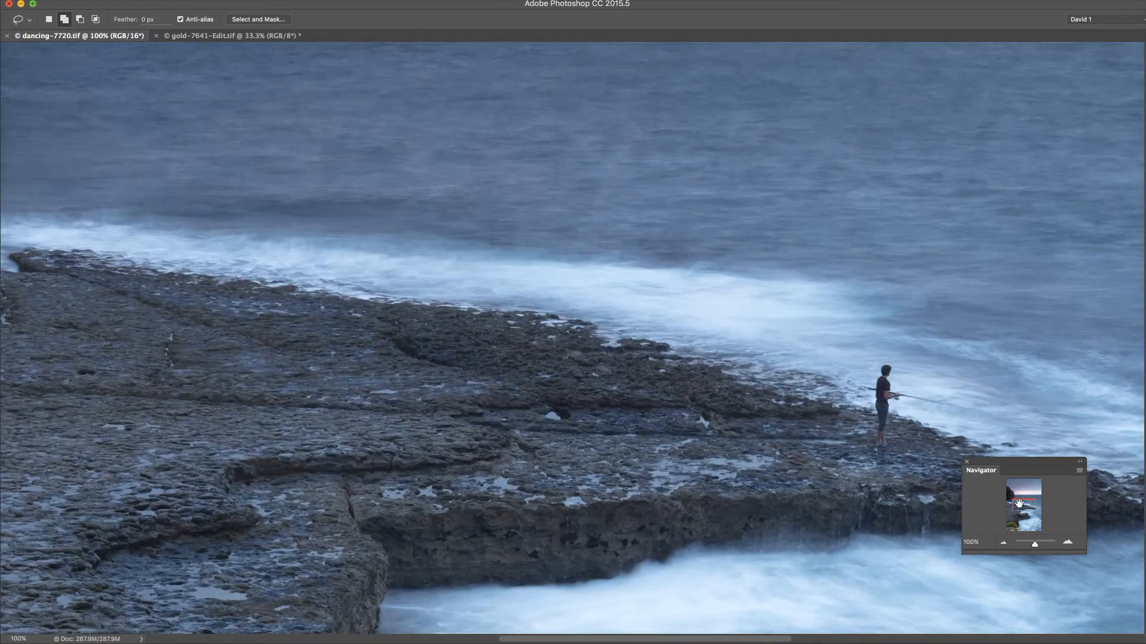
left_click_drag(1022, 512, 1009, 489)
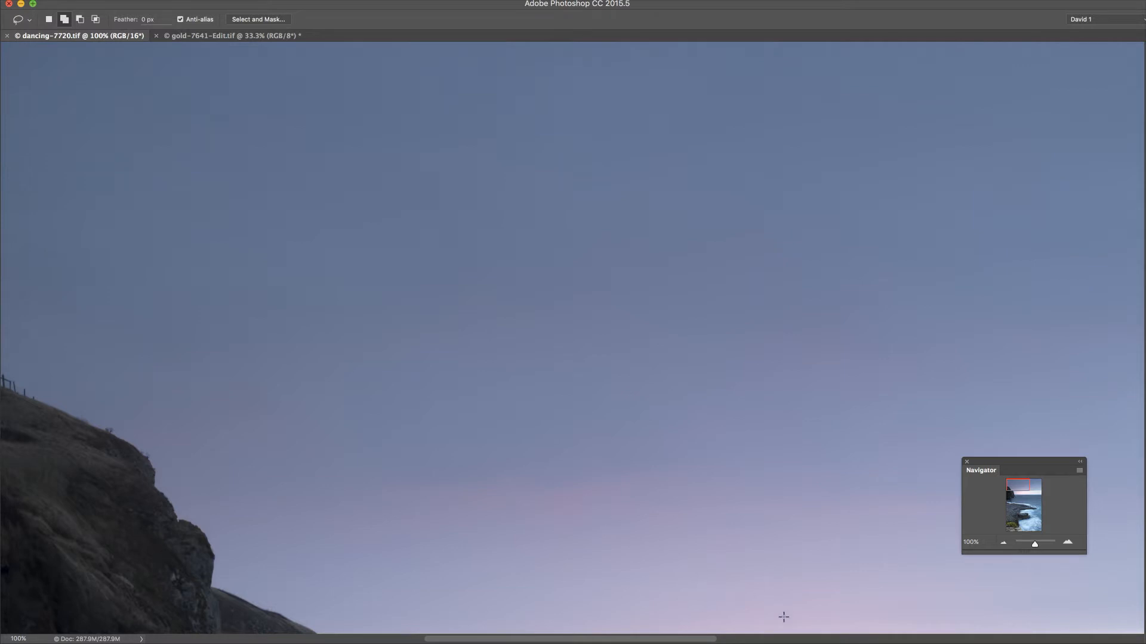
scroll(790, 642, "left", 3)
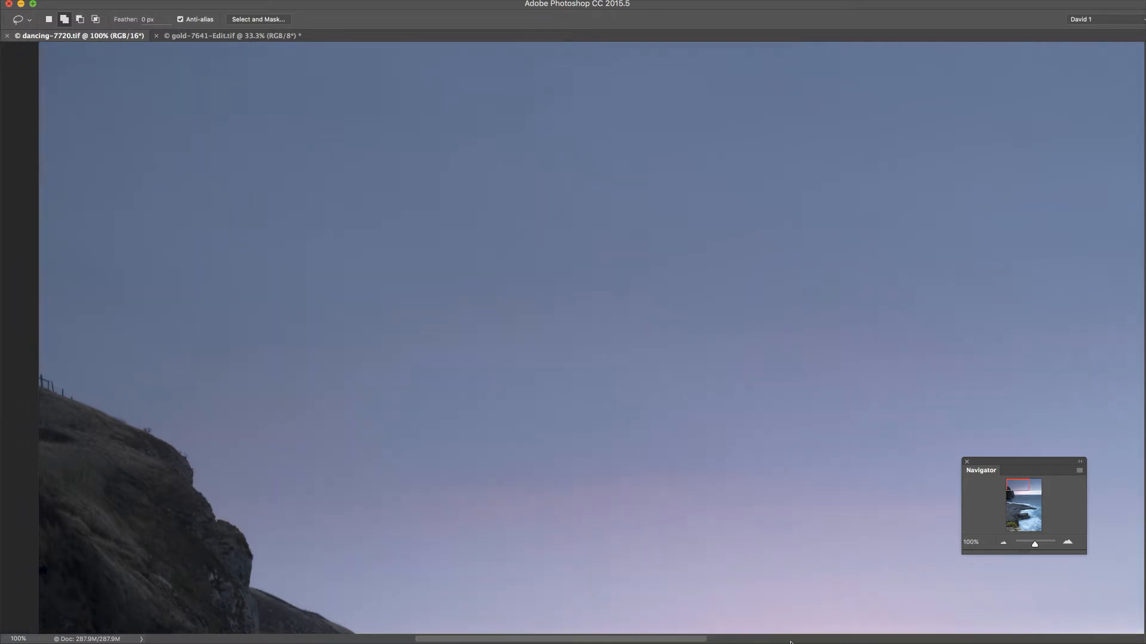
scroll(791, 641, "right", 3)
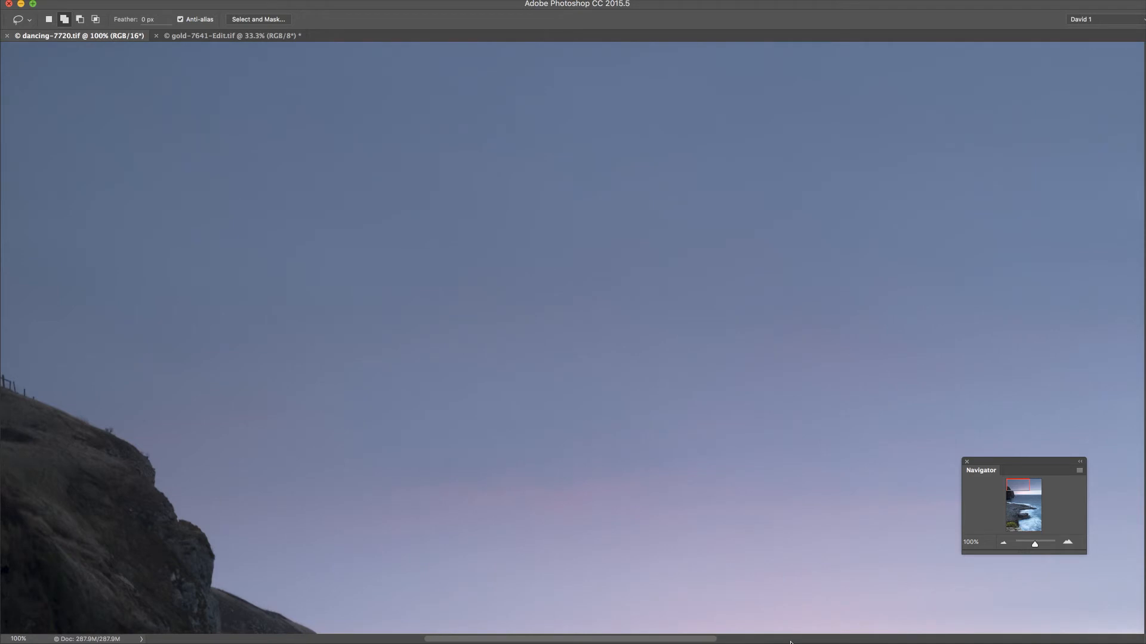
left_click(842, 639)
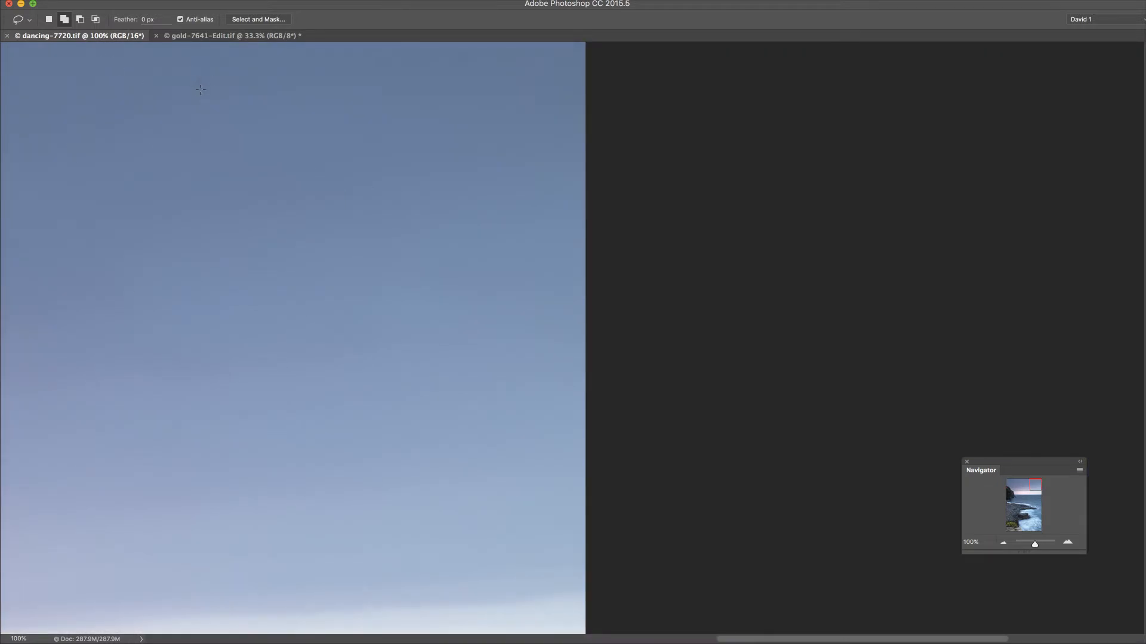
left_click_drag(1038, 484, 1033, 484)
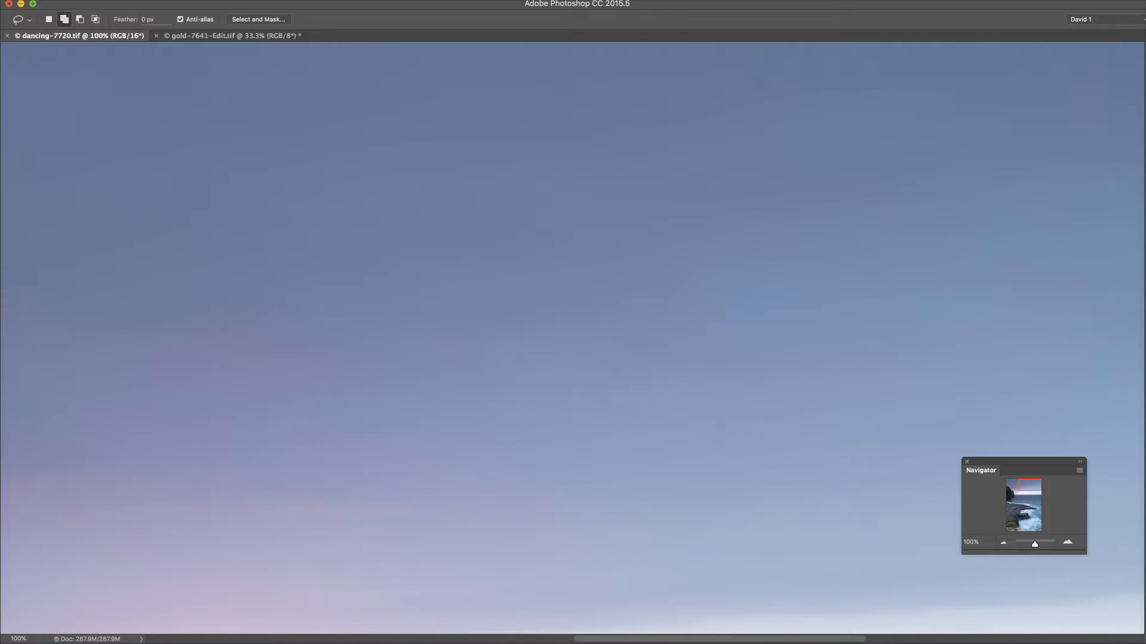
Choose the Spot Healing Brush and set its size to 70 px
left_click_drag(1143, 91, 133, 119)
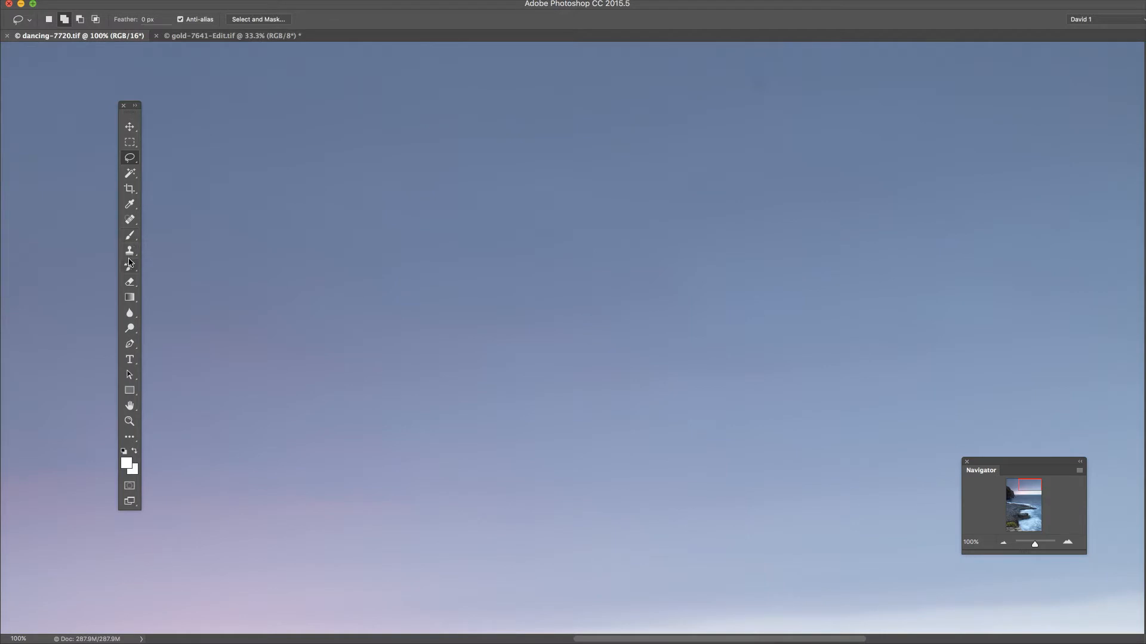
left_click(133, 225)
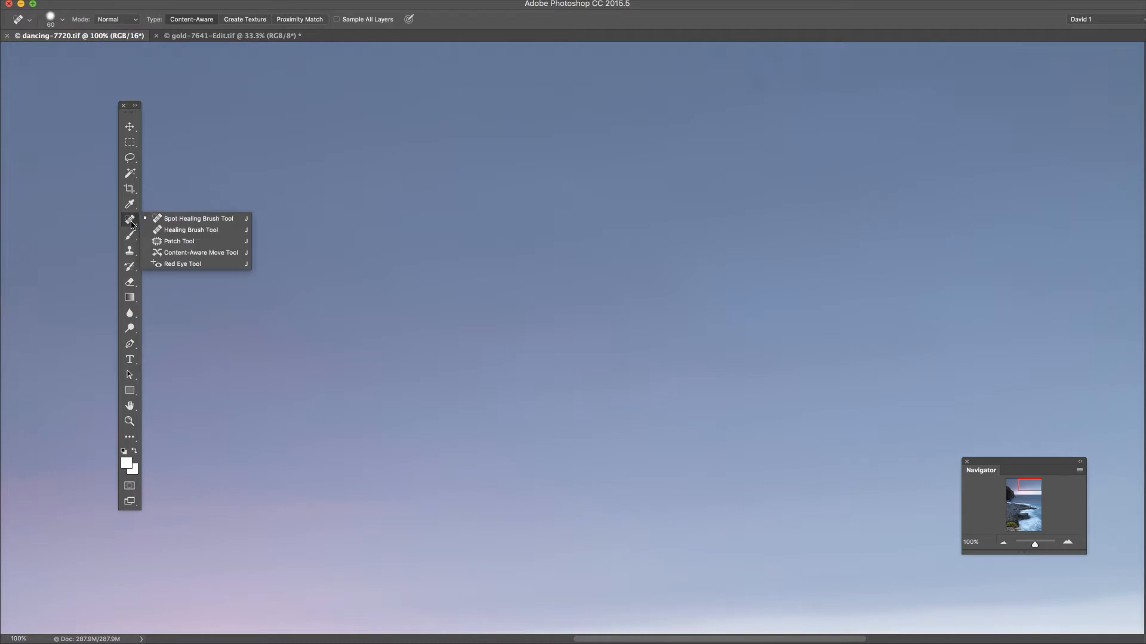
left_click(180, 220)
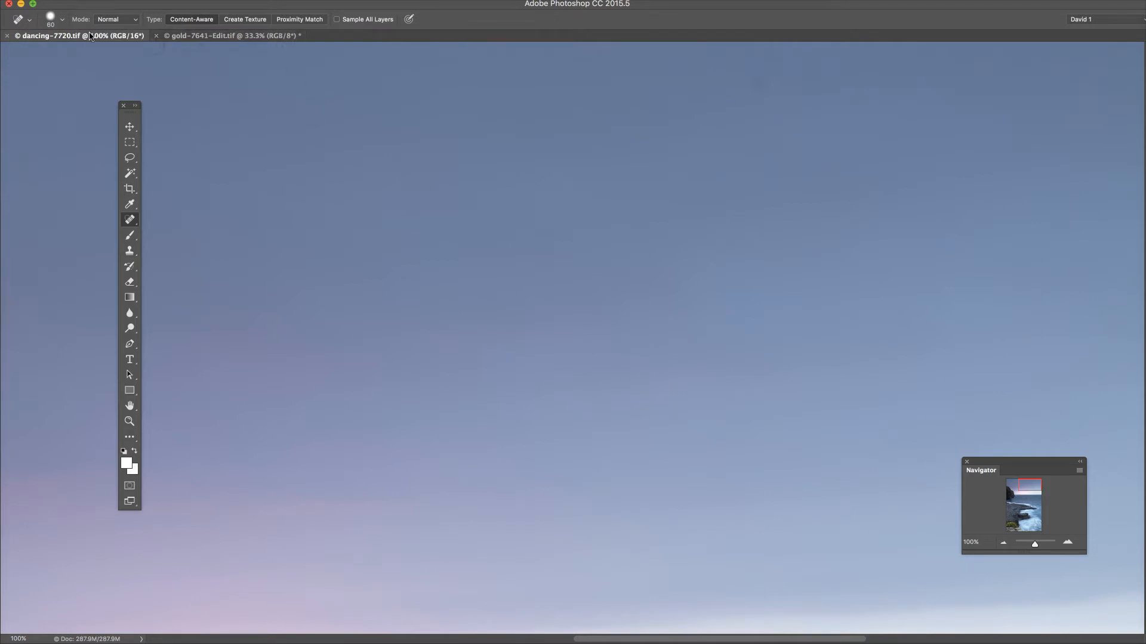
left_click(63, 21)
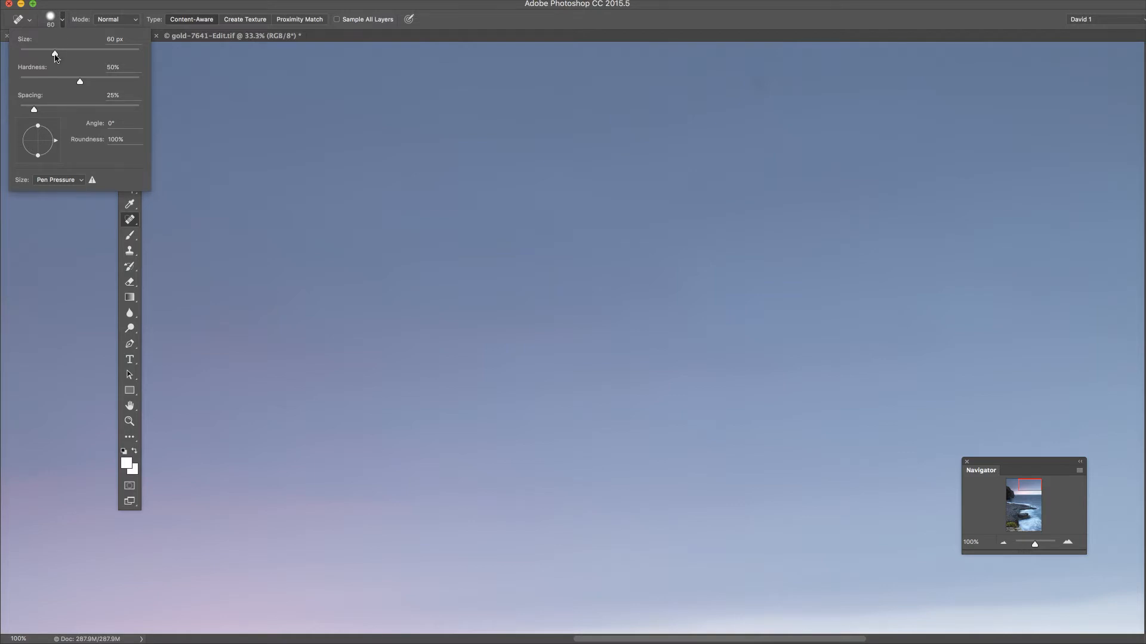
mouse_move(55, 55)
left_mouse_down()
mouse_move(88, 57)
mouse_move(64, 58)
left_mouse_up()
left_click_drag(82, 84, 81, 84)
key("Escape")
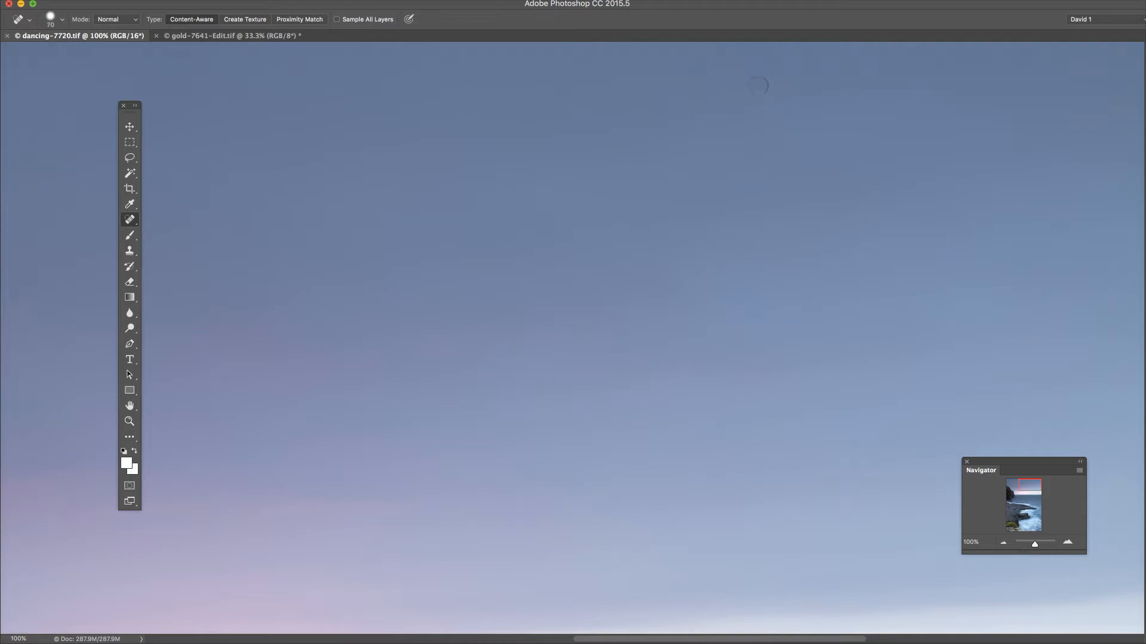
Enlarge the healing brush to 125 px and heal the dark dust spot in the upper sky
key("bracketright")
key("bracketleft")
key("bracketleft")
key("bracketright")
key("bracketright")
key("bracketright")
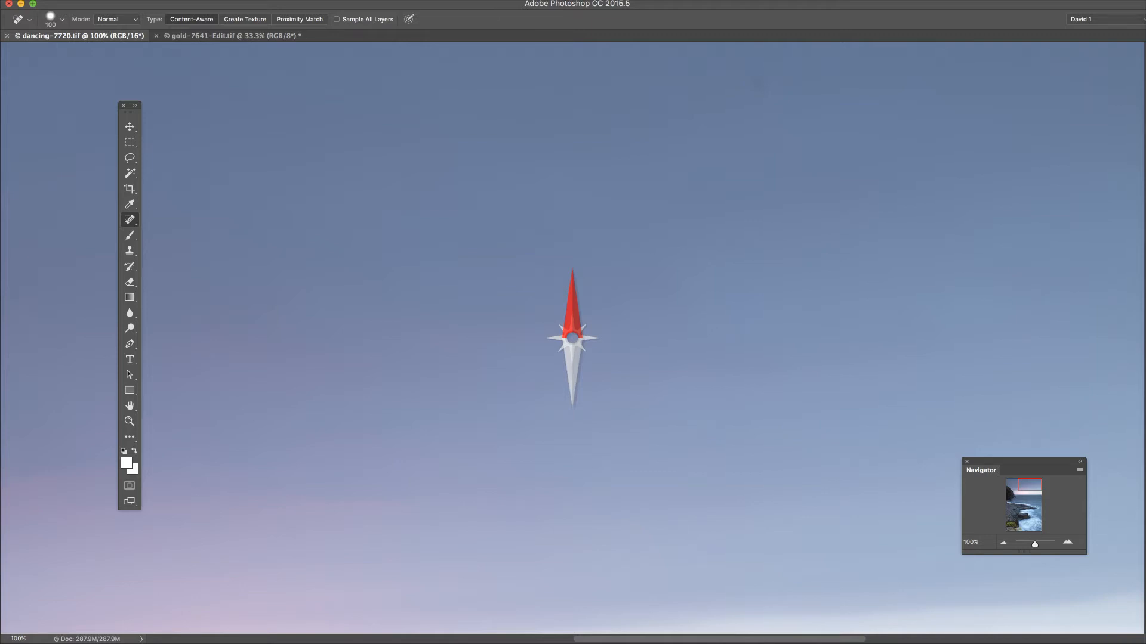
key("bracketright")
key("bracketright")
key("bracketright")
key("bracketright")
key("bracketright")
key("bracketright")
key("bracketleft")
key("bracketleft")
key("bracketleft")
key("bracketleft")
key("bracketleft")
key("bracketleft")
key("bracketleft")
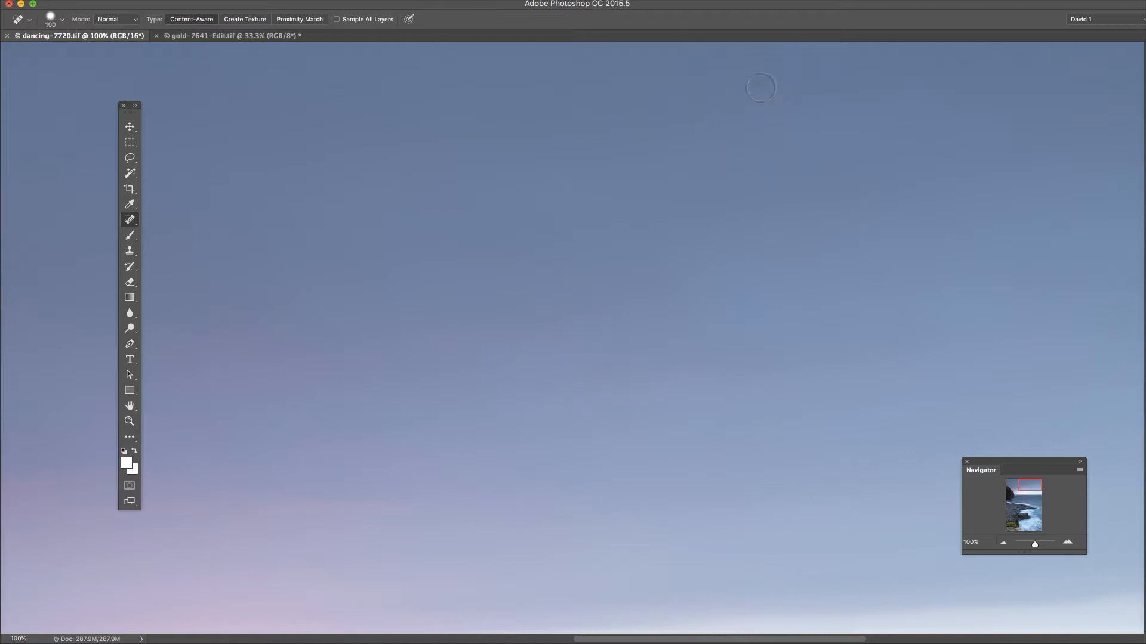
key("bracketright")
left_click_drag(759, 84, 767, 95)
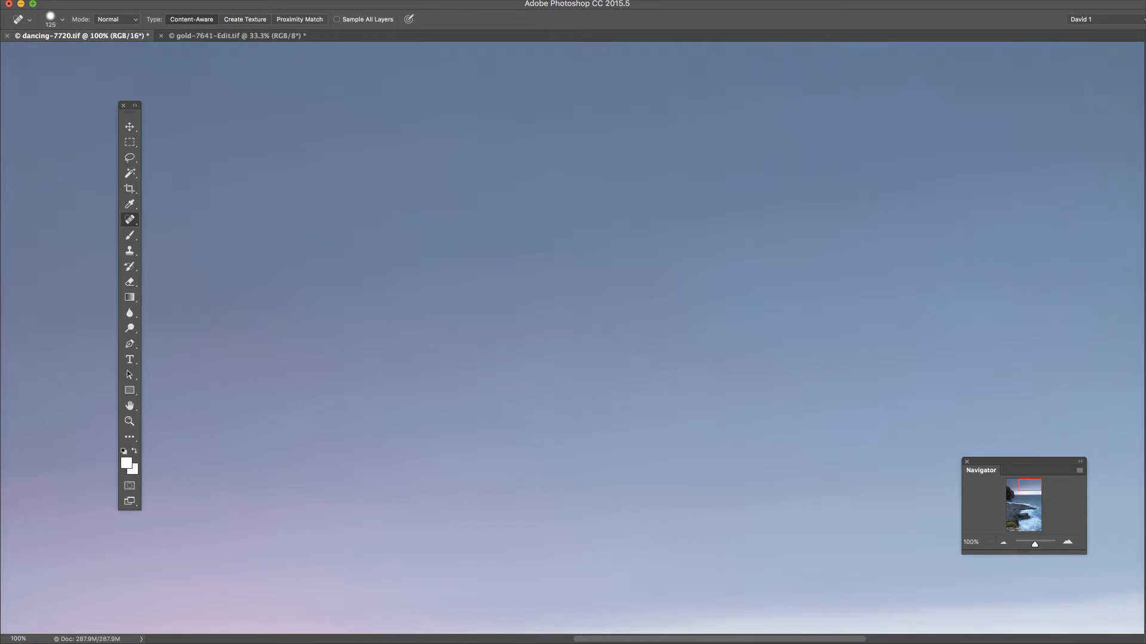
Check the horizon, cliffs, rock ledge and sea of the seascape for further dust spots
scroll(573, 337, "down", 10)
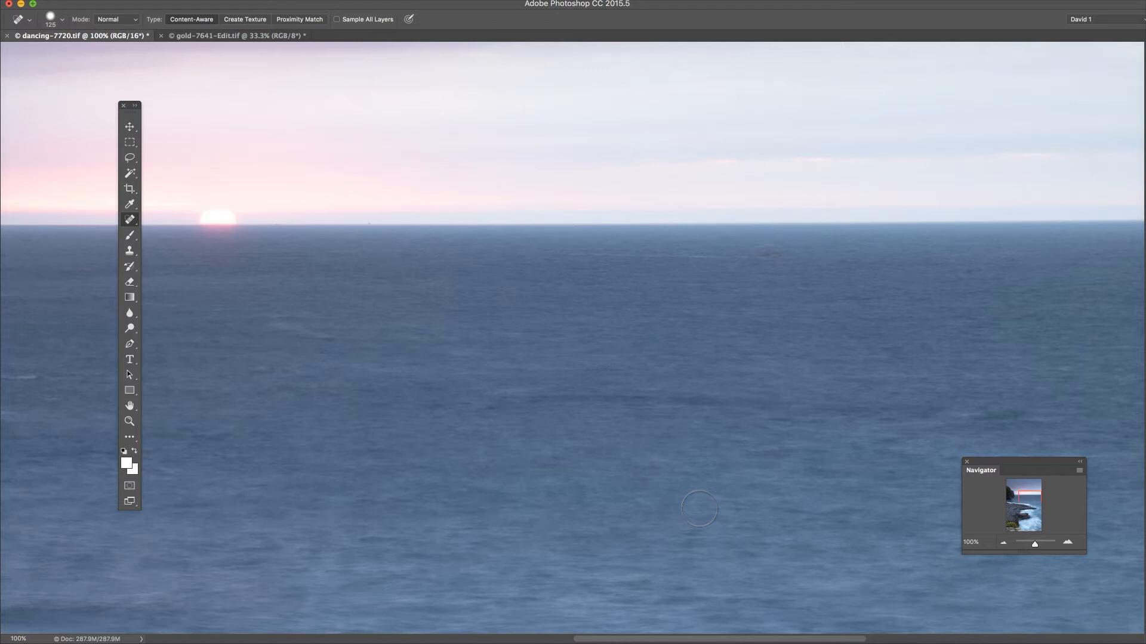
left_click(463, 639)
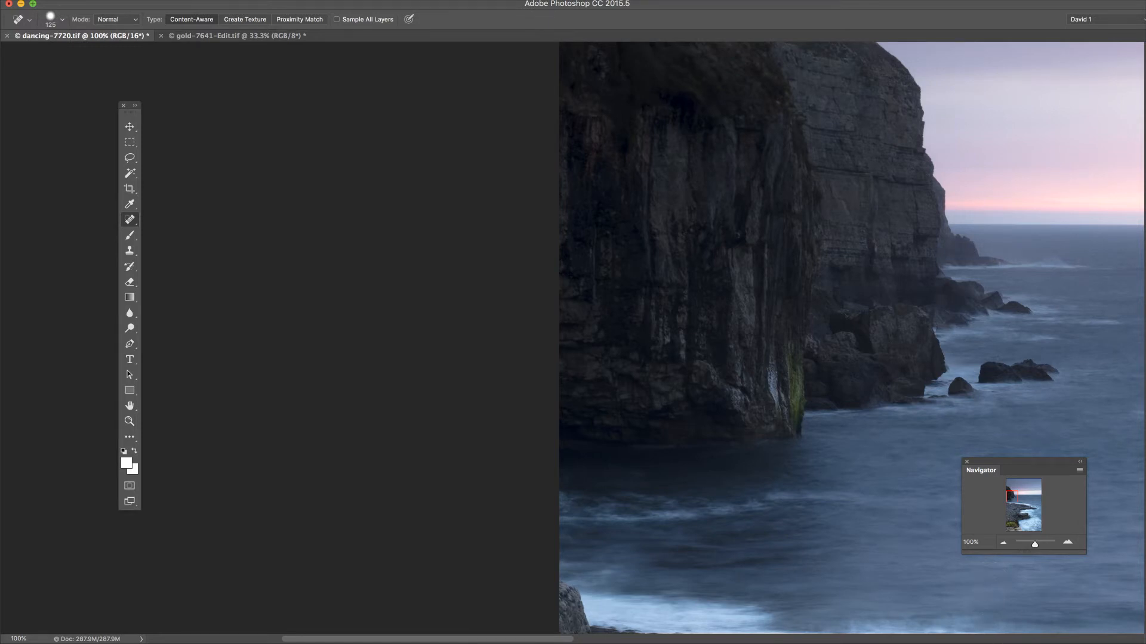
left_click(1144, 477)
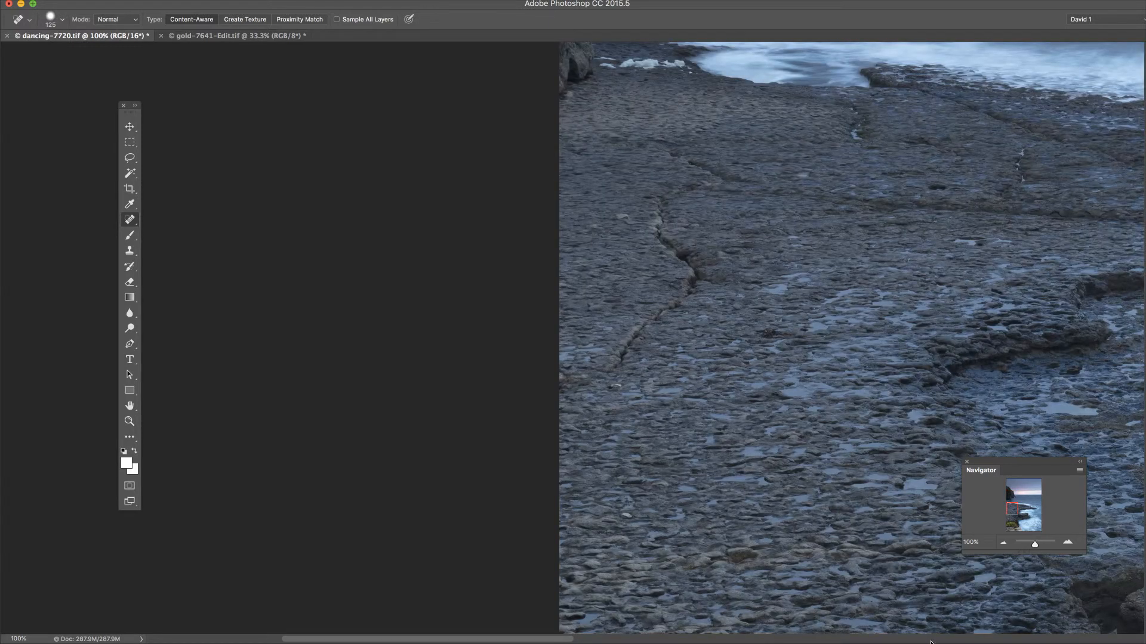
left_click(931, 642)
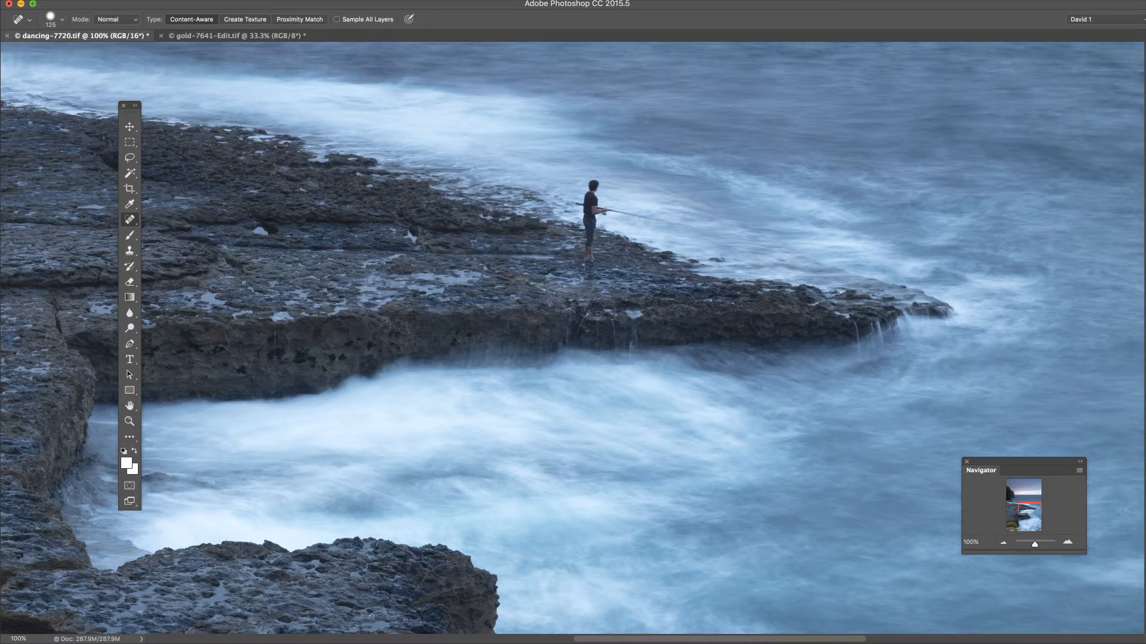
left_click(1144, 588)
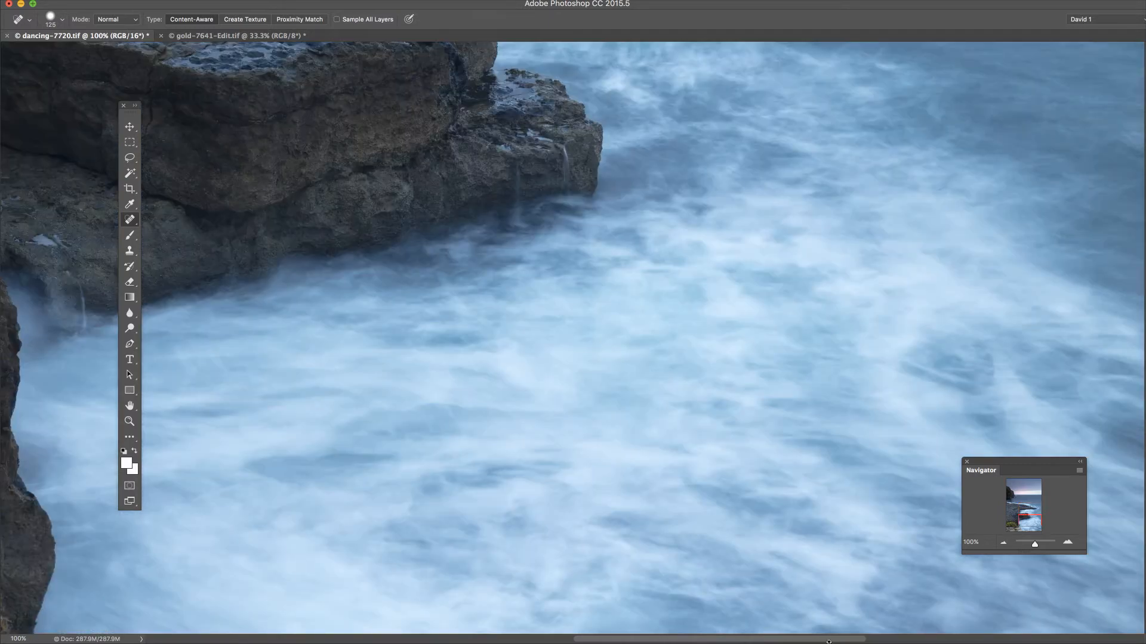
In gold-7641-Edit.tif, heal away the white building beside the dark tree and the long pale structure among the bushes in the valley
left_click(209, 37)
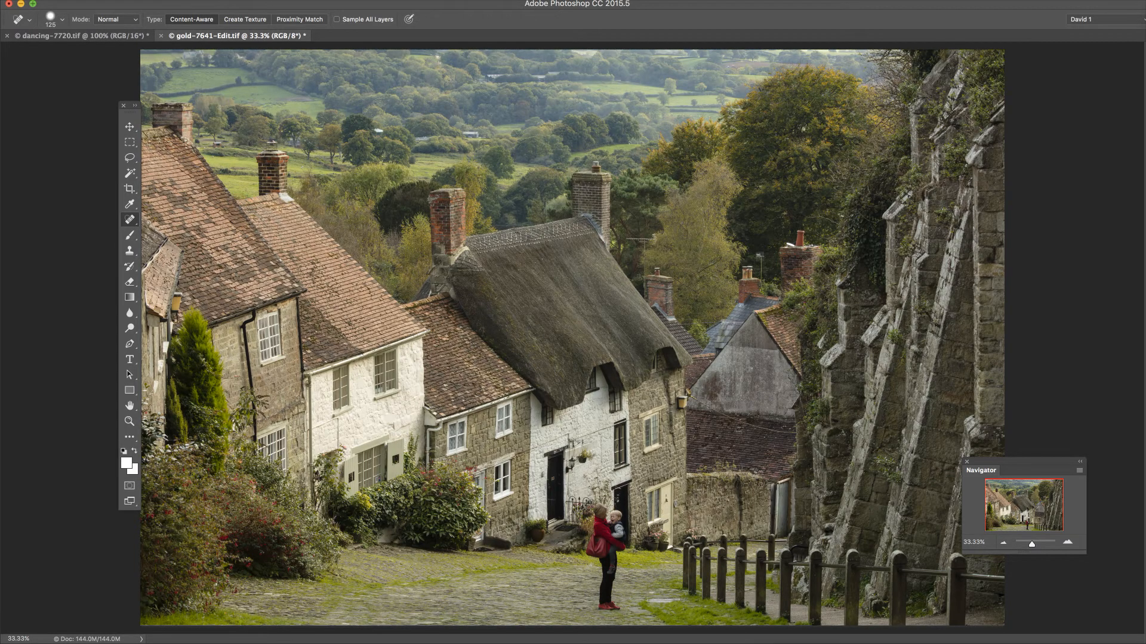
key("super+plus")
key("super+plus")
key("super+plus")
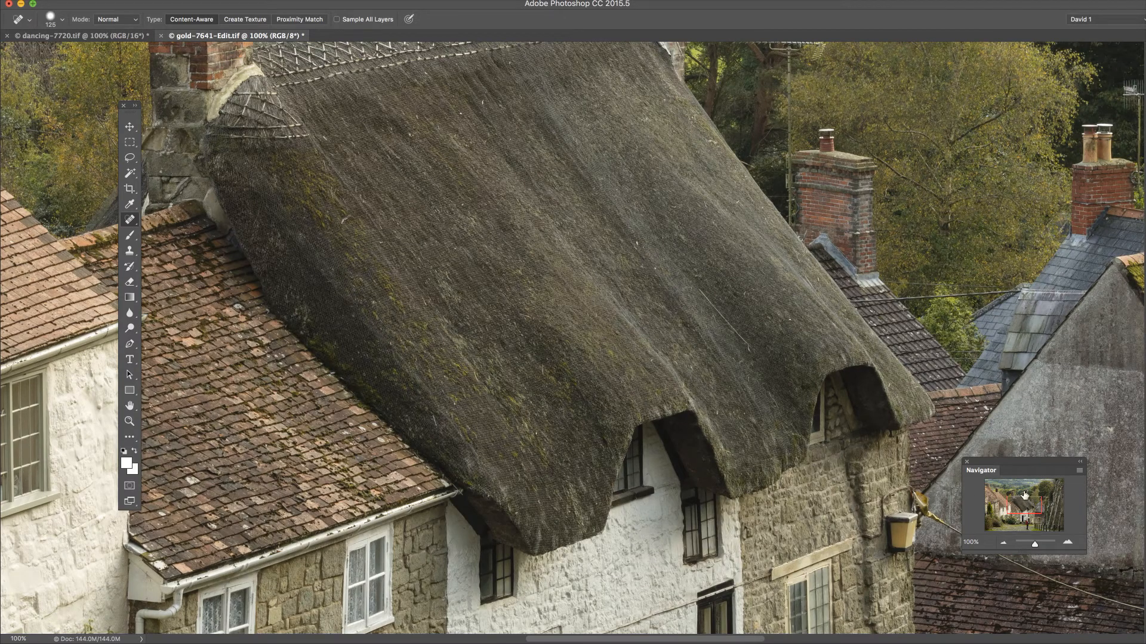
left_click_drag(1027, 504, 1000, 491)
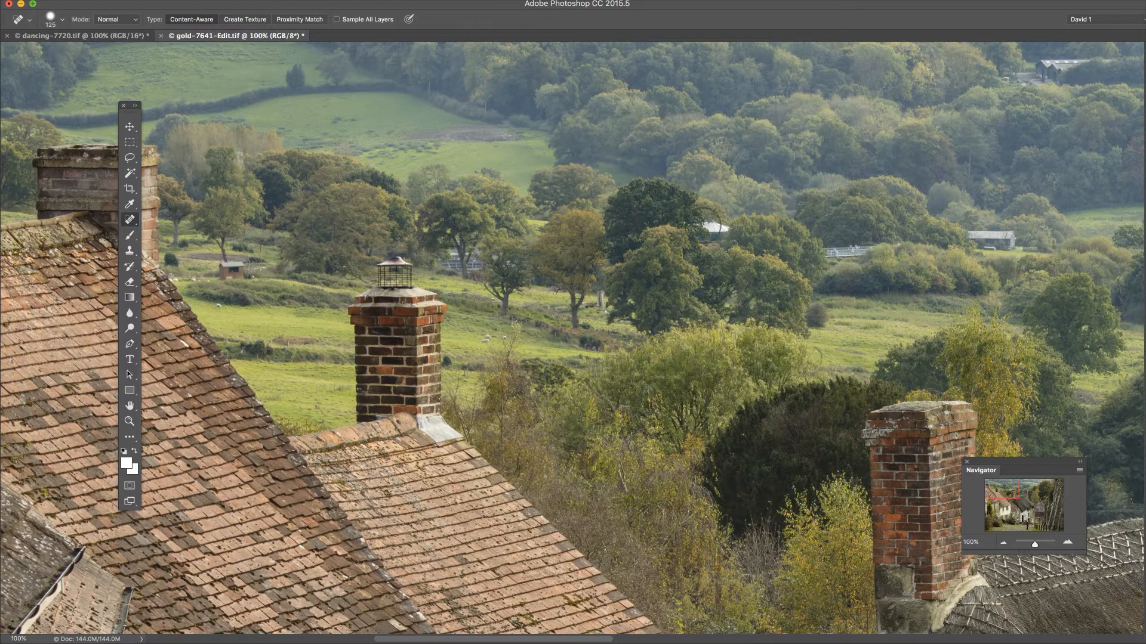
mouse_move(704, 222)
left_mouse_down()
mouse_move(692, 222)
mouse_move(725, 226)
mouse_move(715, 244)
left_mouse_up()
left_click_drag(832, 253, 886, 247)
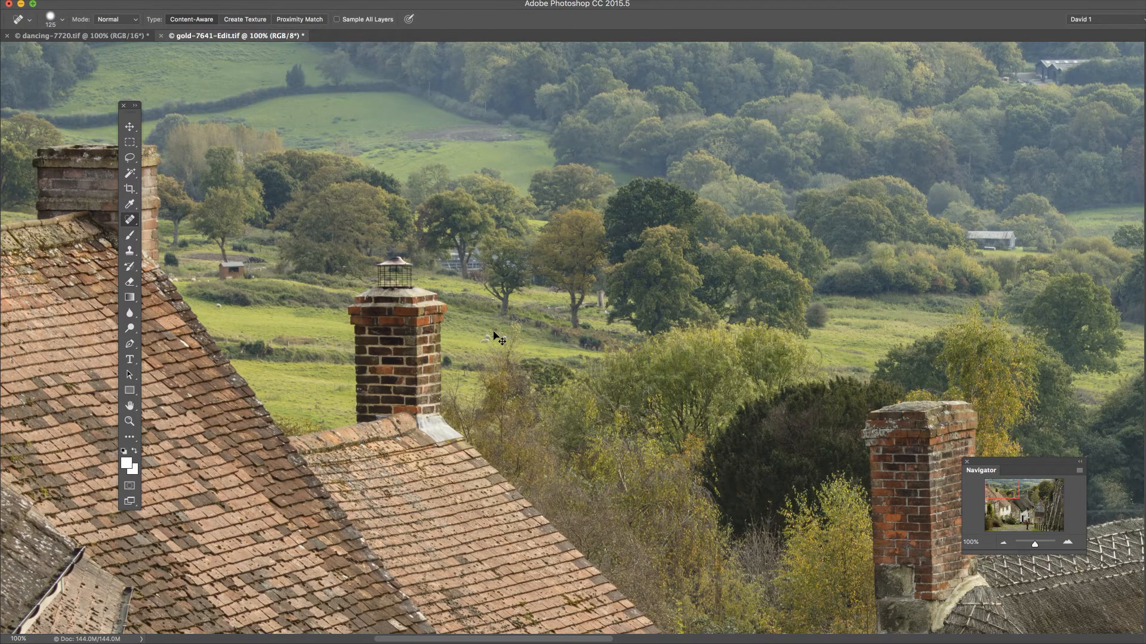
Heal away most of the pale building behind the trees next to the cage-topped chimney, using a smaller brush for the remaining part
key("super+plus")
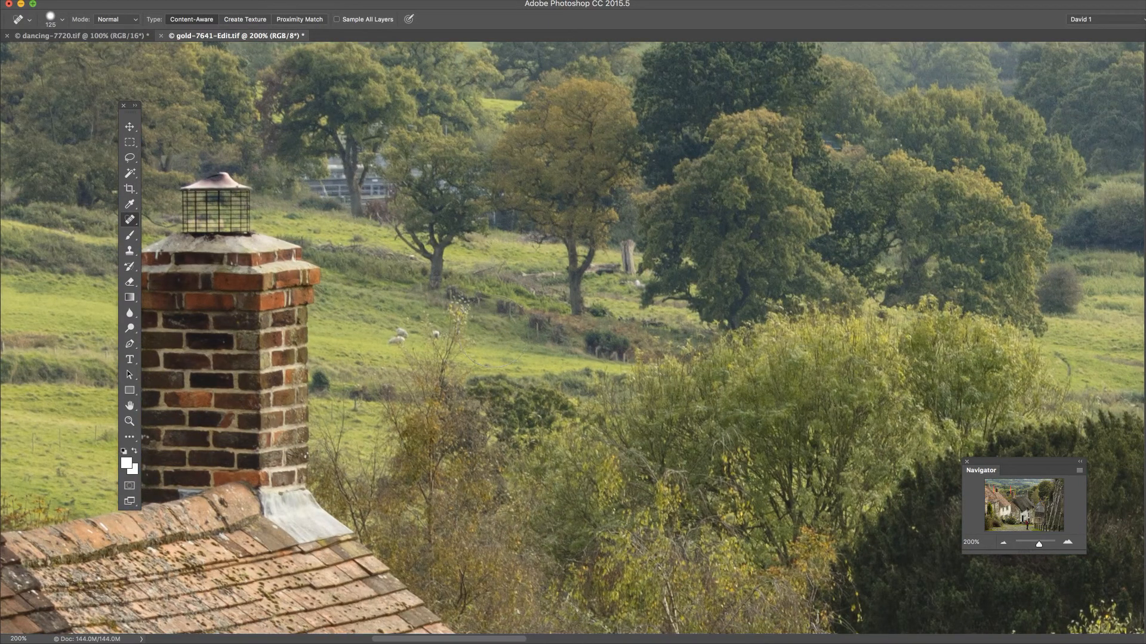
left_click_drag(1004, 491, 997, 489)
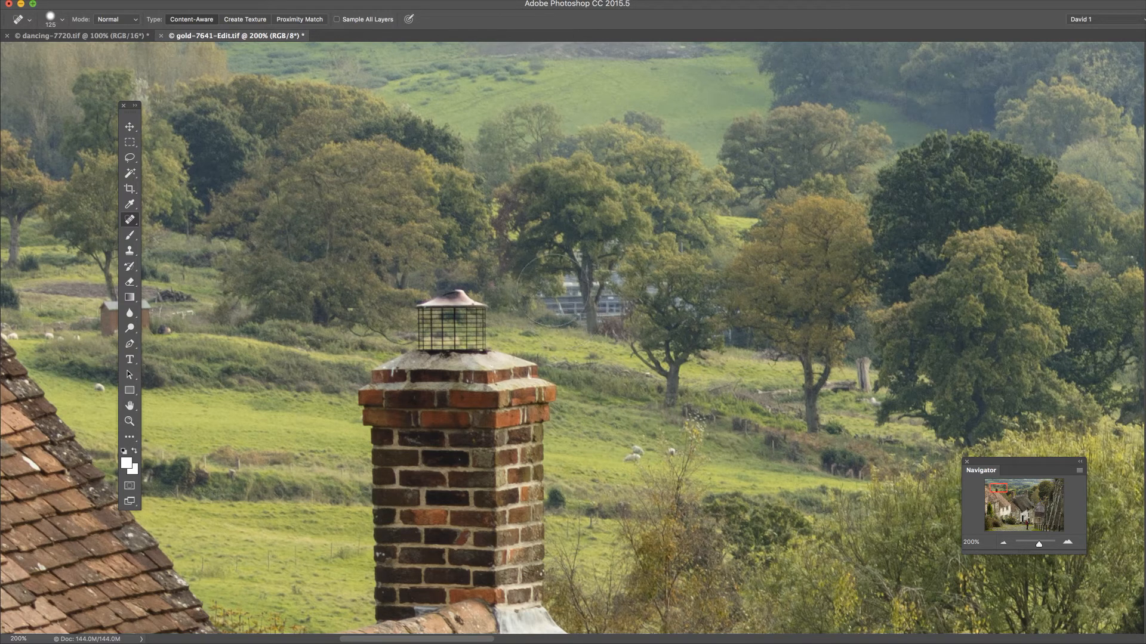
left_click_drag(562, 309, 540, 304)
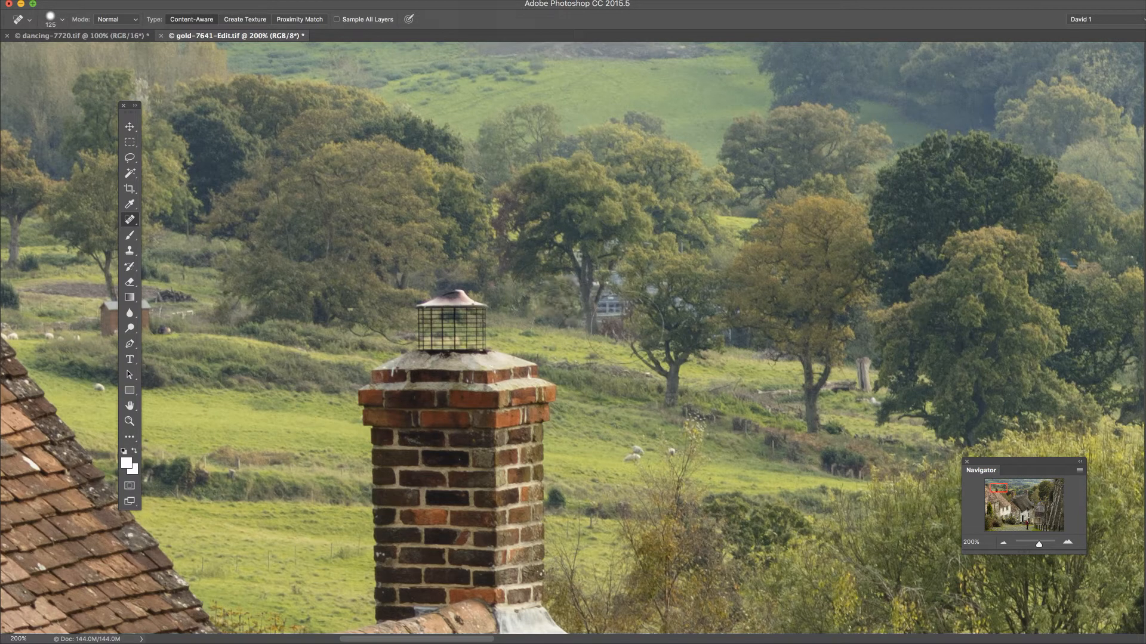
key("bracketleft")
key("bracketleft")
key("bracketleft")
mouse_move(608, 290)
left_mouse_down()
mouse_move(603, 315)
mouse_move(615, 319)
mouse_move(616, 307)
left_mouse_up()
Reduce the healing brush to 30 px and heal the last trace of the building between the trees above the chimney
key("bracketright")
key("bracketright")
key("bracketright")
key("bracketright")
key("bracketright")
key("bracketright")
key("bracketright")
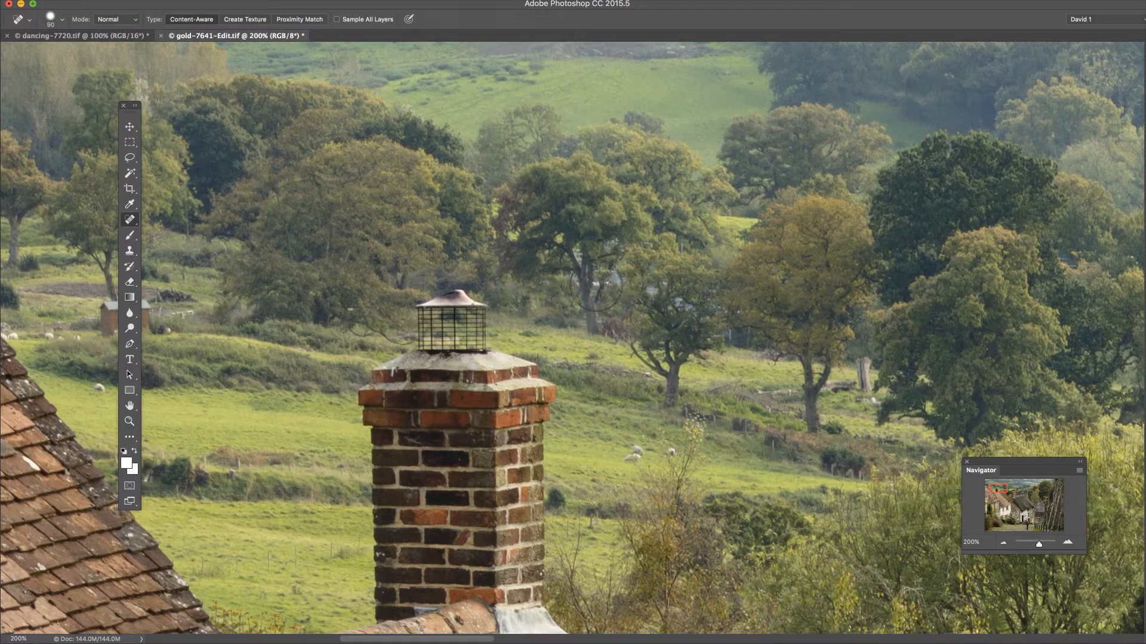
key("bracketleft")
key("bracketleft")
key("bracketleft")
key("bracketleft")
key("bracketleft")
key("bracketleft")
key("bracketleft")
key("bracketleft")
key("bracketleft")
left_click(608, 282)
Lasso the horizontal TV aerial between the pine and the yellow birch, replace it with a Content-Aware fill at 100% opacity, and deselect
left_click_drag(997, 488, 1013, 495)
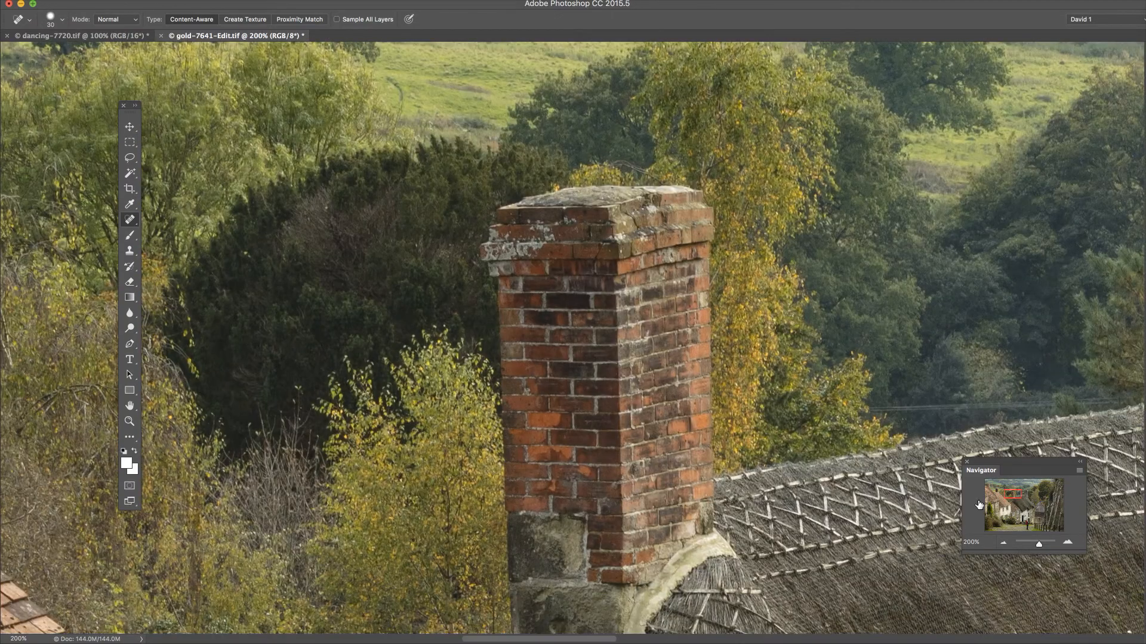
key("super+minus")
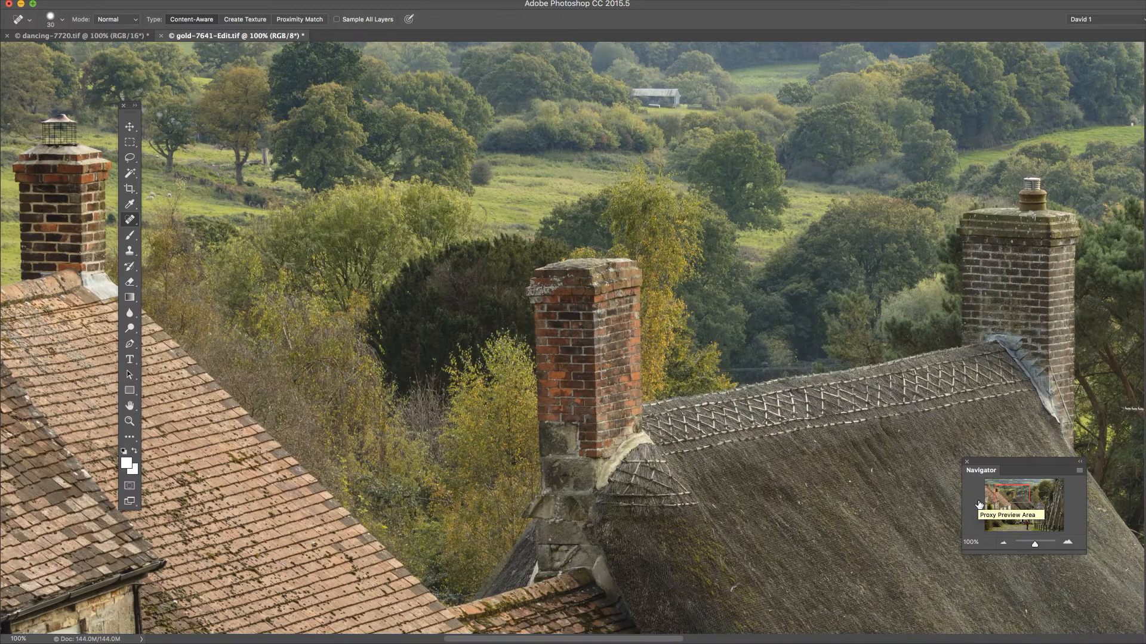
left_click_drag(1015, 495, 1026, 498)
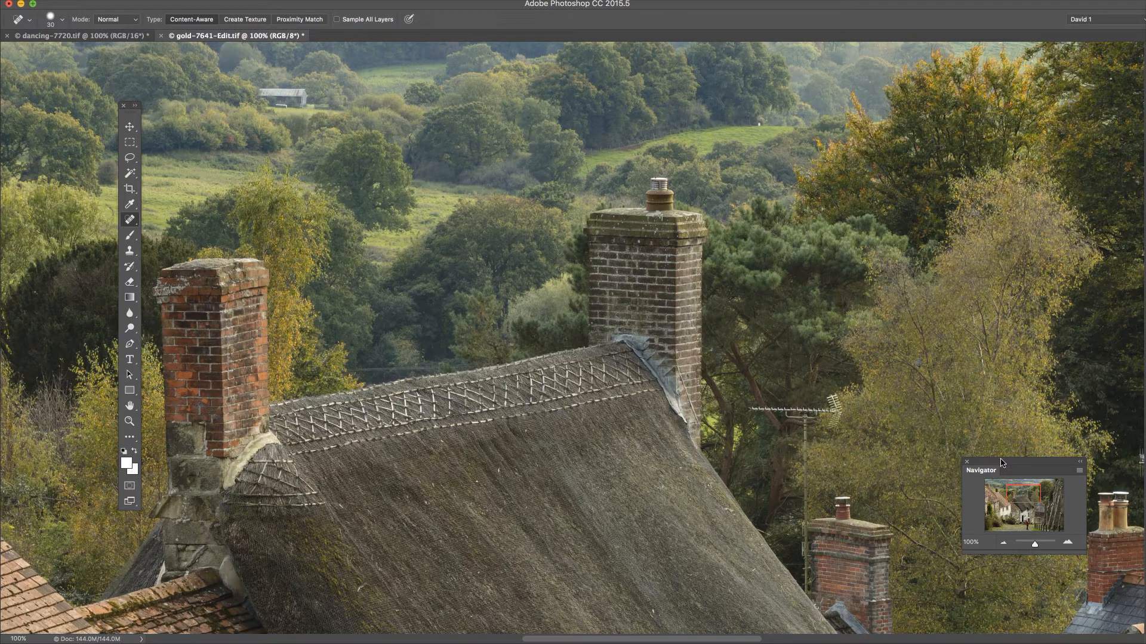
left_click_drag(1021, 498, 1024, 499)
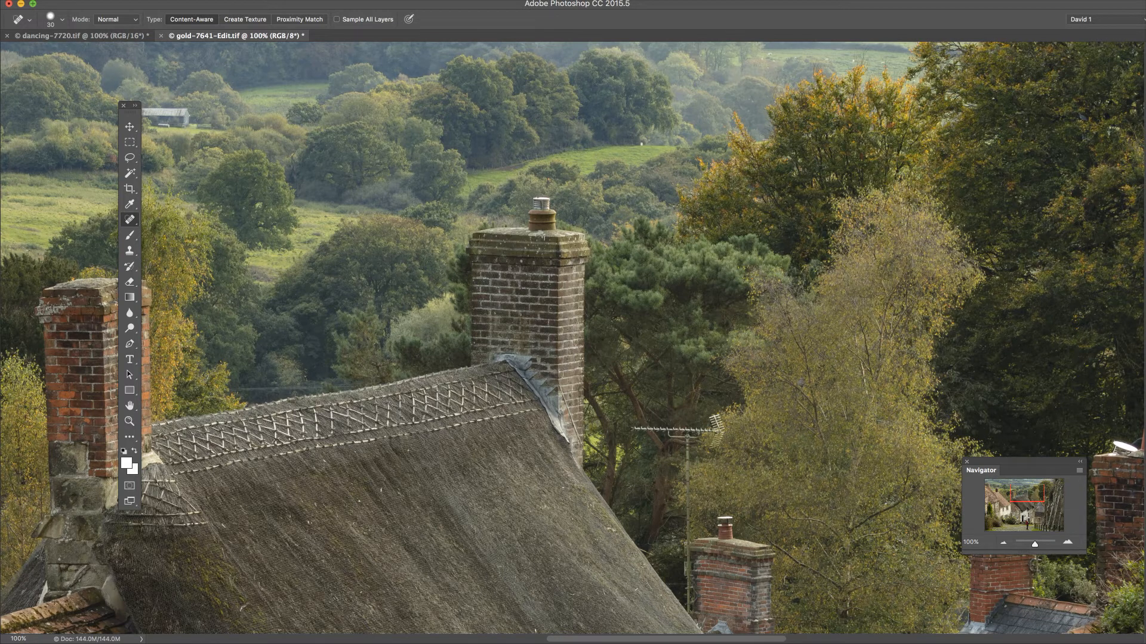
left_click(132, 160)
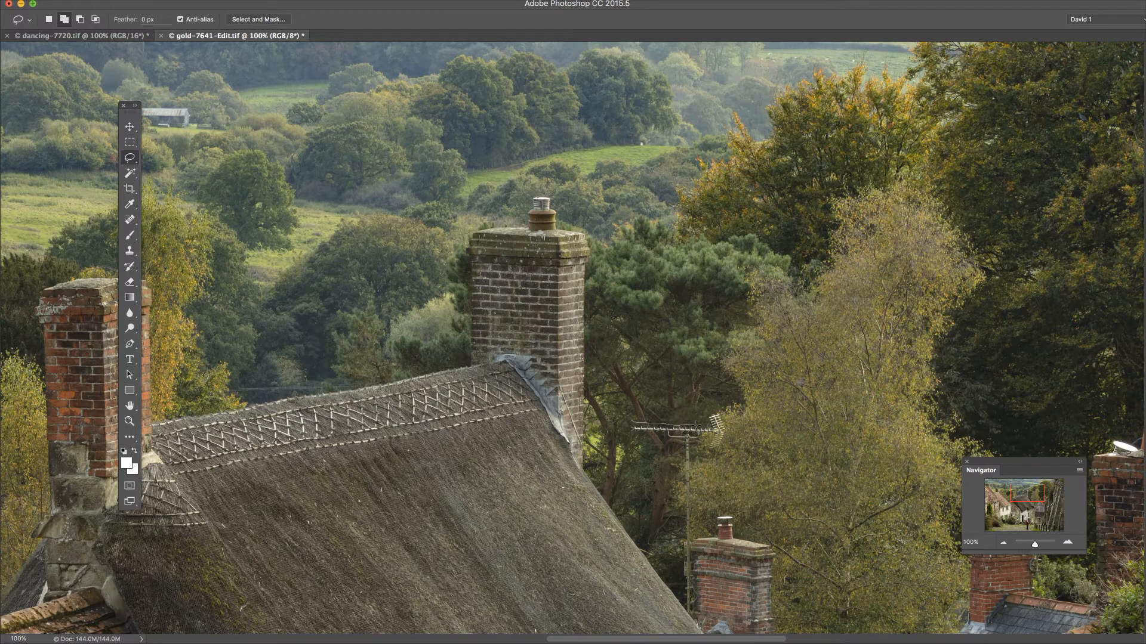
mouse_move(705, 422)
left_mouse_down()
mouse_move(727, 441)
mouse_move(716, 452)
mouse_move(702, 448)
mouse_move(708, 432)
mouse_move(679, 442)
left_mouse_up()
key("shift+BackSpace")
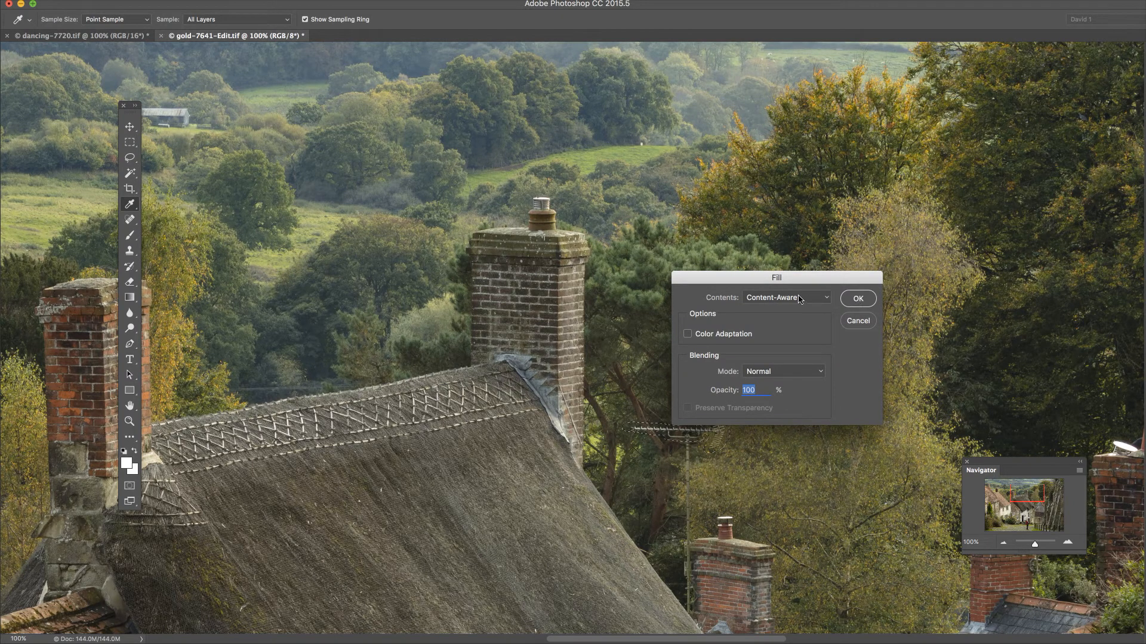
left_click(828, 299)
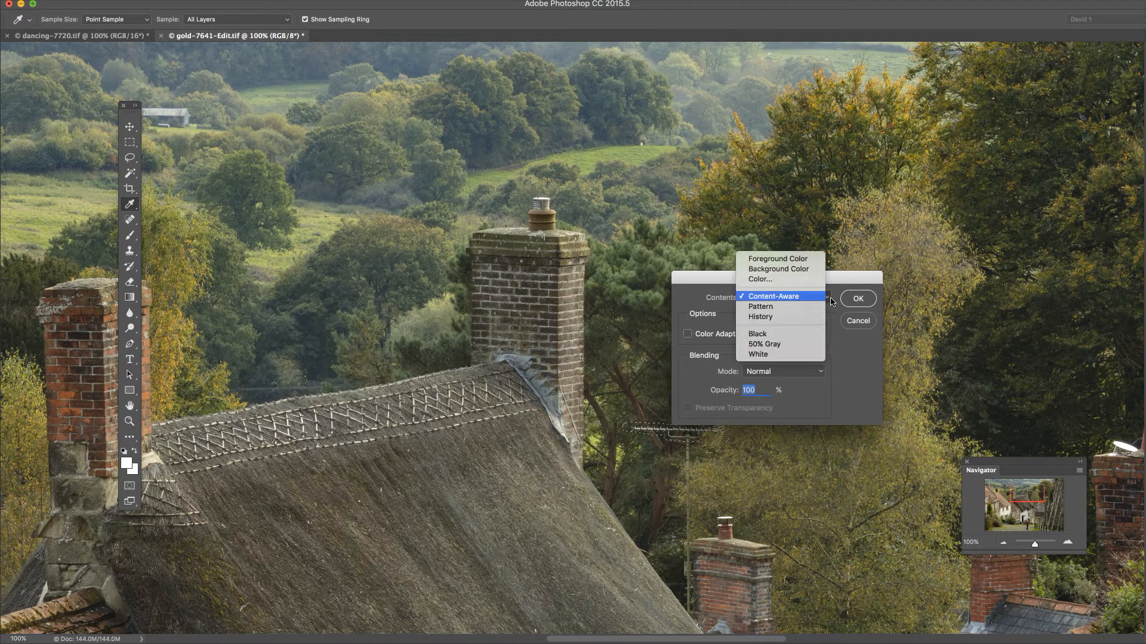
left_click(799, 299)
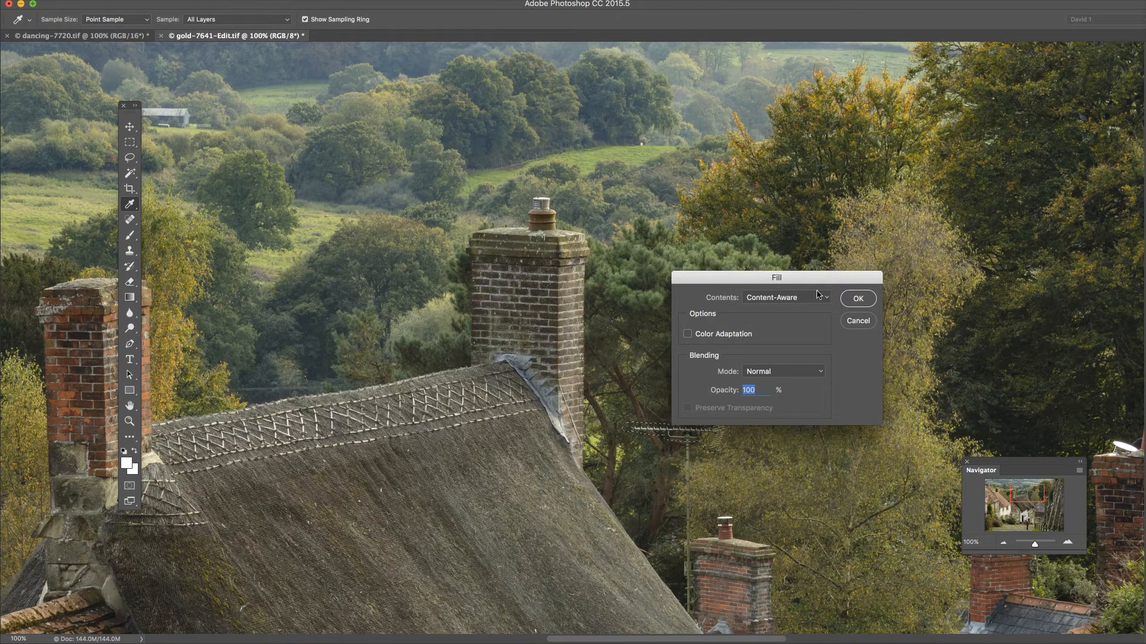
left_click_drag(815, 278, 828, 248)
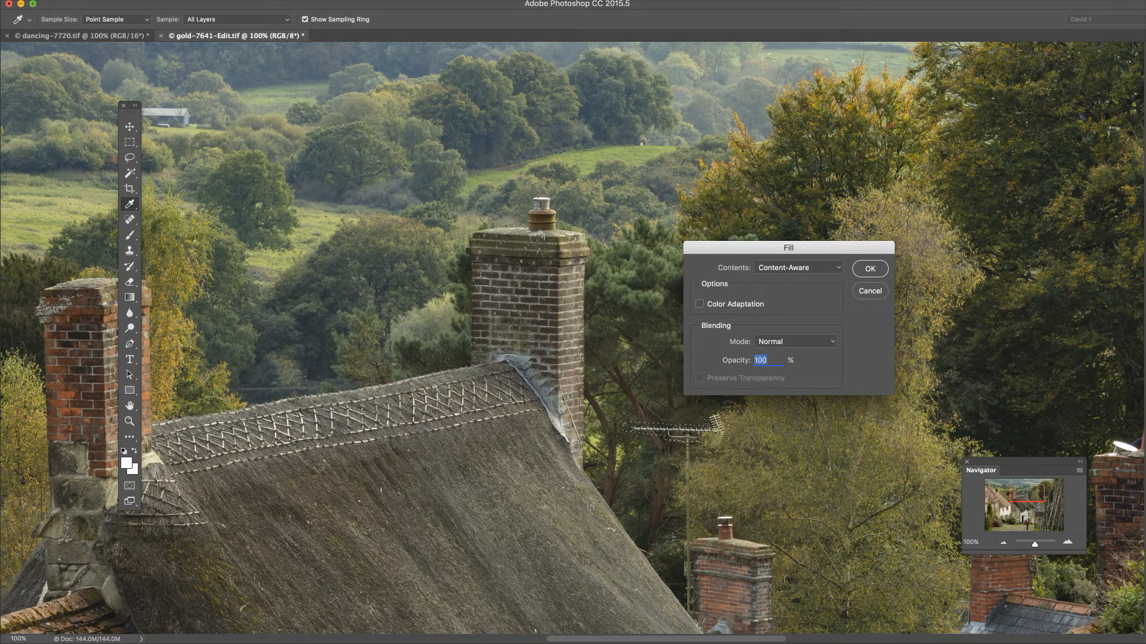
left_click(872, 270)
key("l")
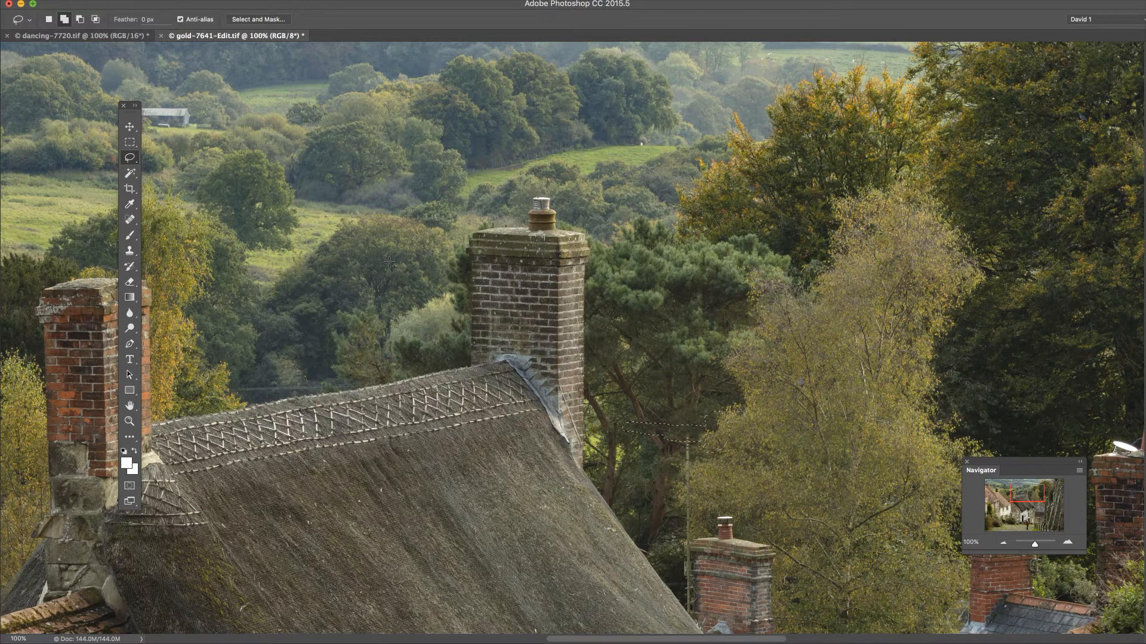
left_click(0, 0)
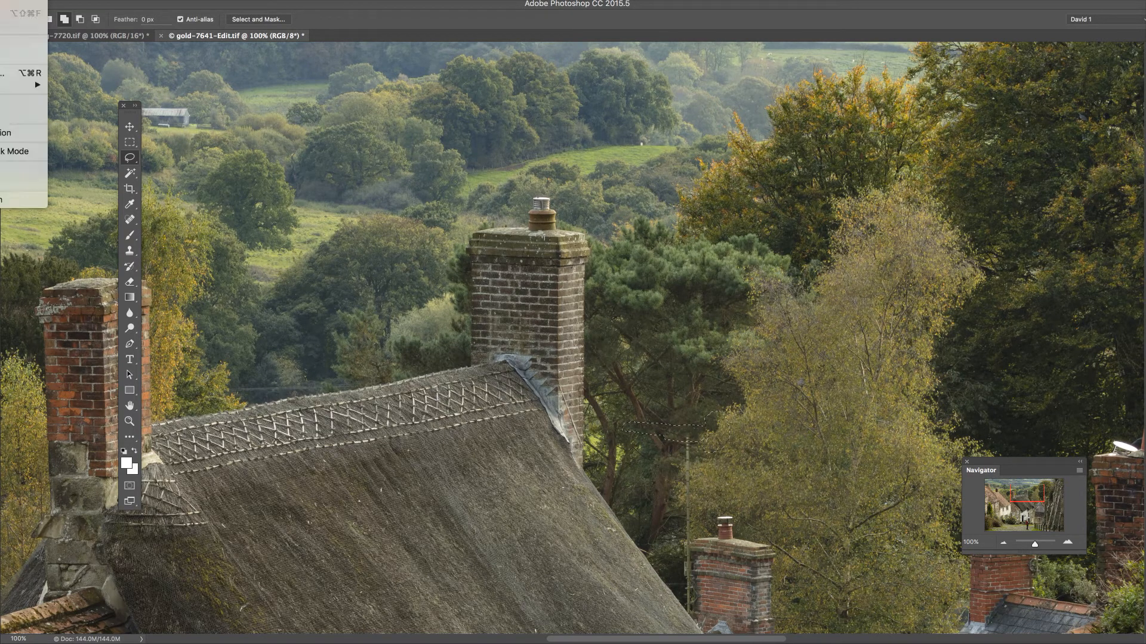
left_click(0, 0)
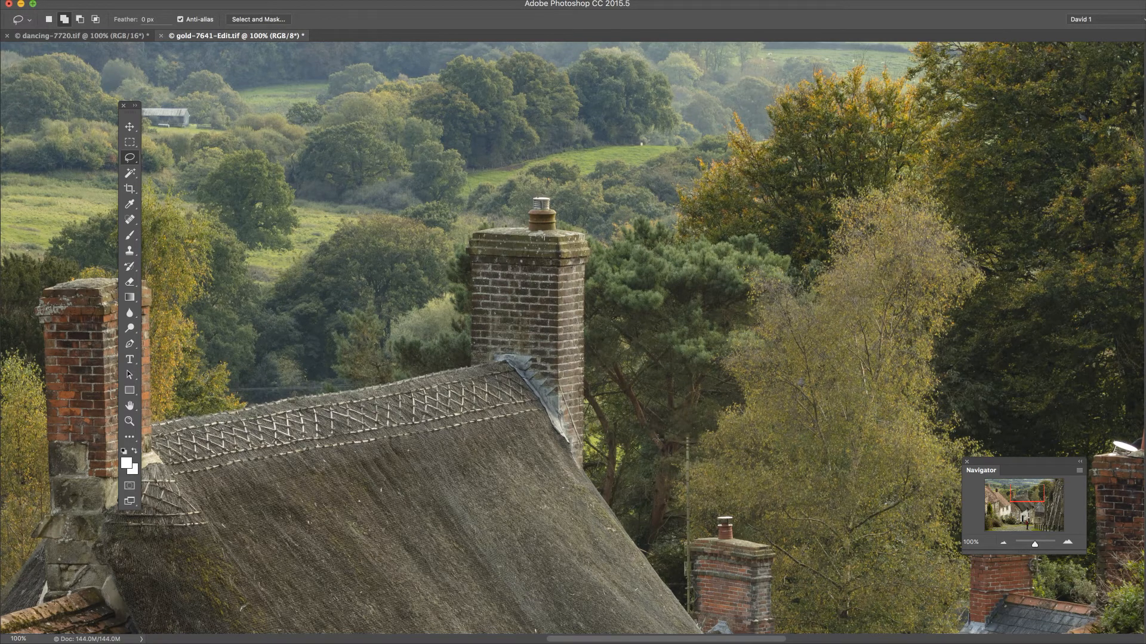
Heal away the upper part of the aerial's mast above the small brick chimney, using a 45 px Spot Healing Brush
key("super+equal")
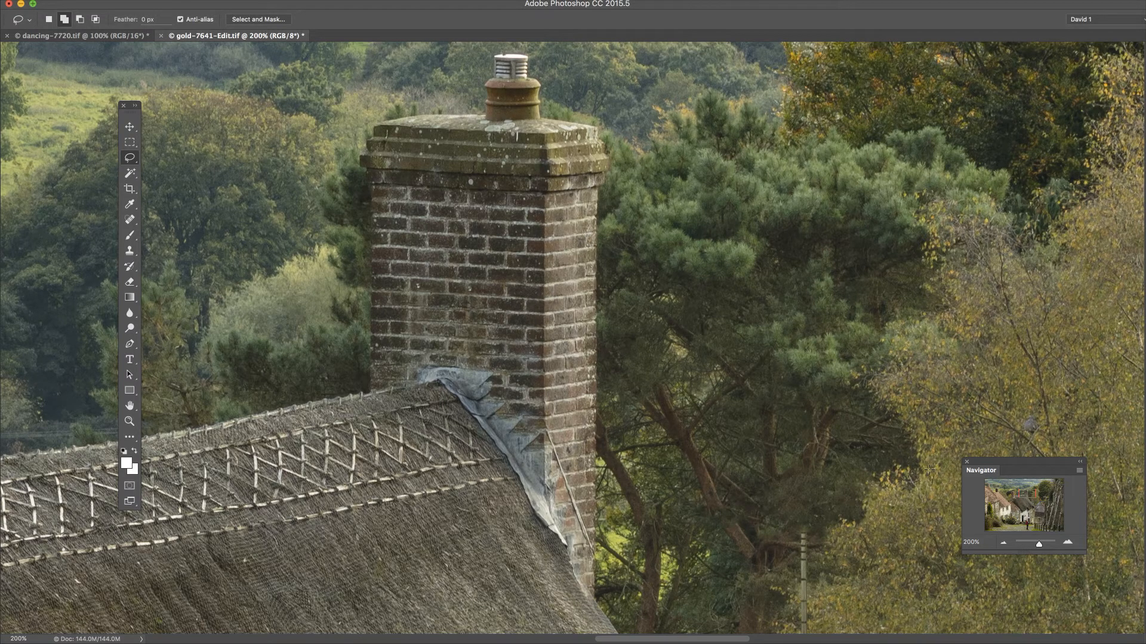
left_click_drag(1029, 494, 1031, 497)
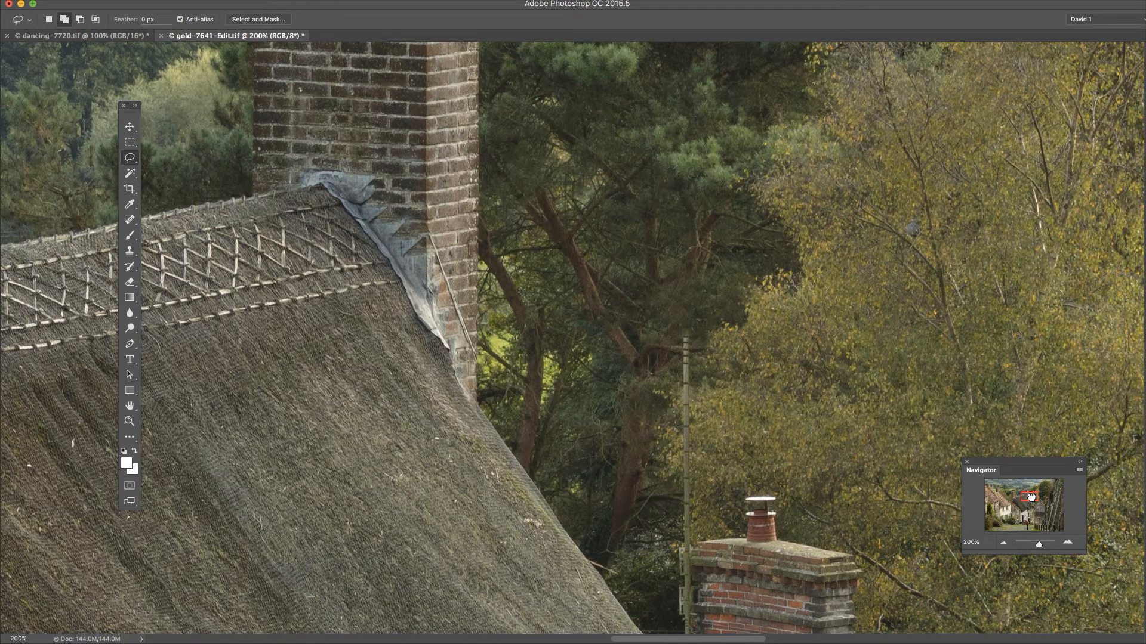
left_click_drag(1031, 497, 1030, 496)
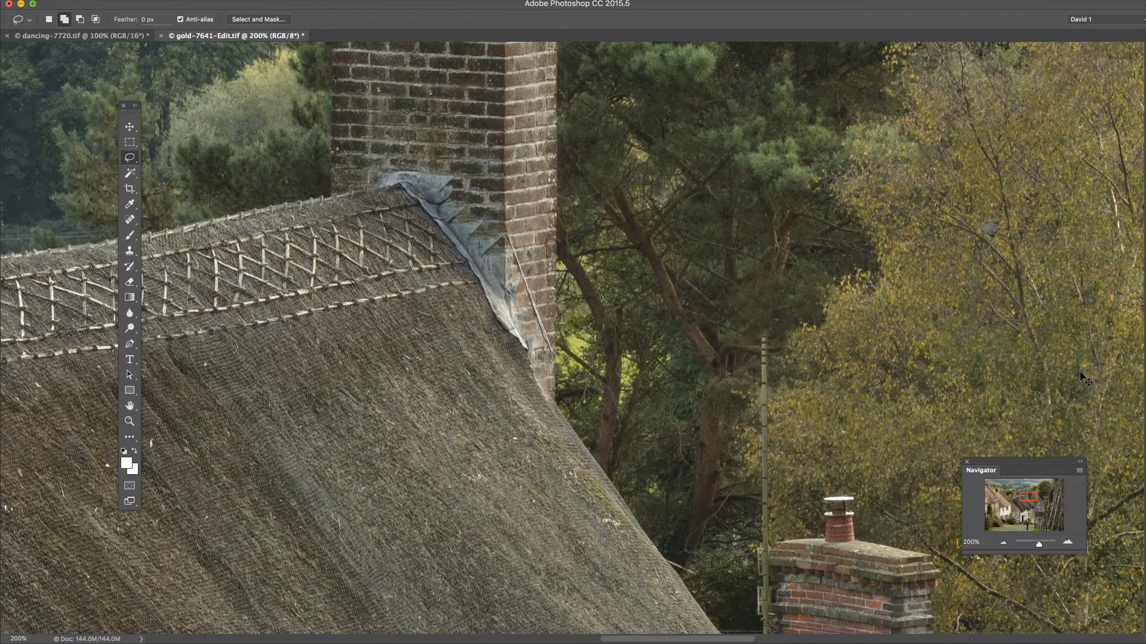
key("super+minus")
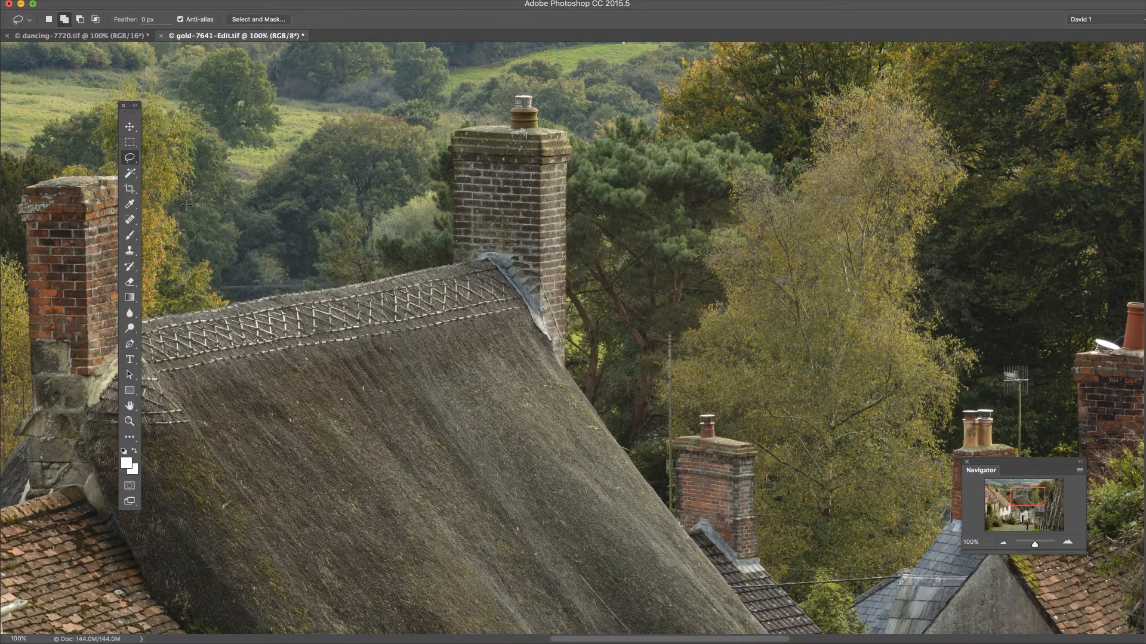
left_click(132, 222)
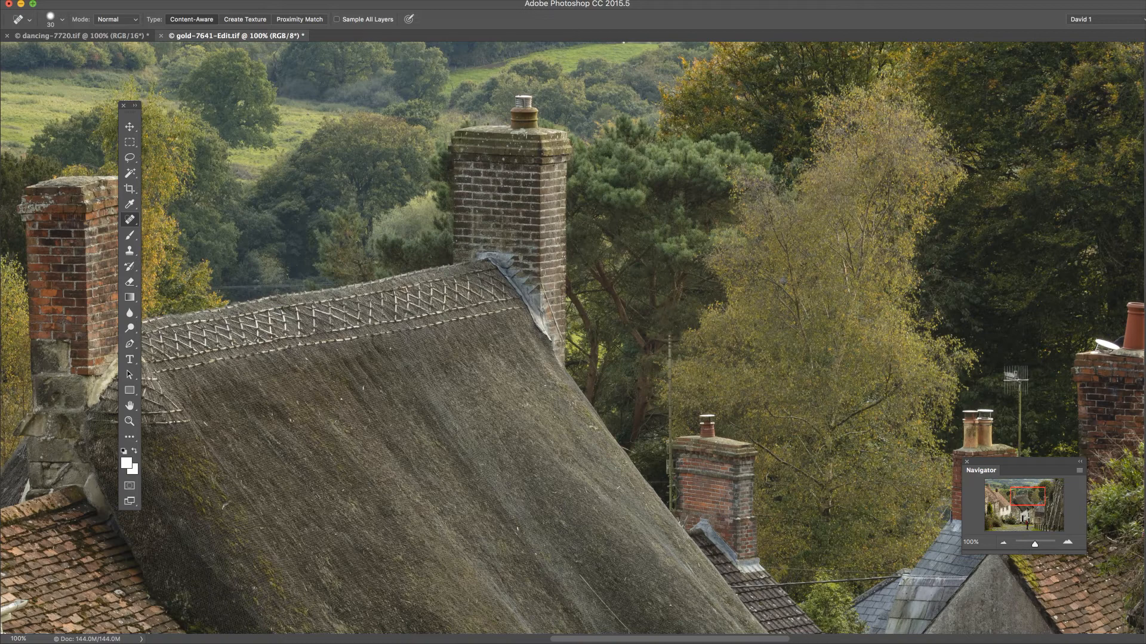
key("bracketright")
left_click_drag(671, 362, 669, 421)
left_click(668, 438)
left_click_drag(667, 443, 667, 451)
Heal away the rest of the aerial mast alongside the small brick chimney, down to the edge of the thatched roof
key("super+plus")
key("super+plus")
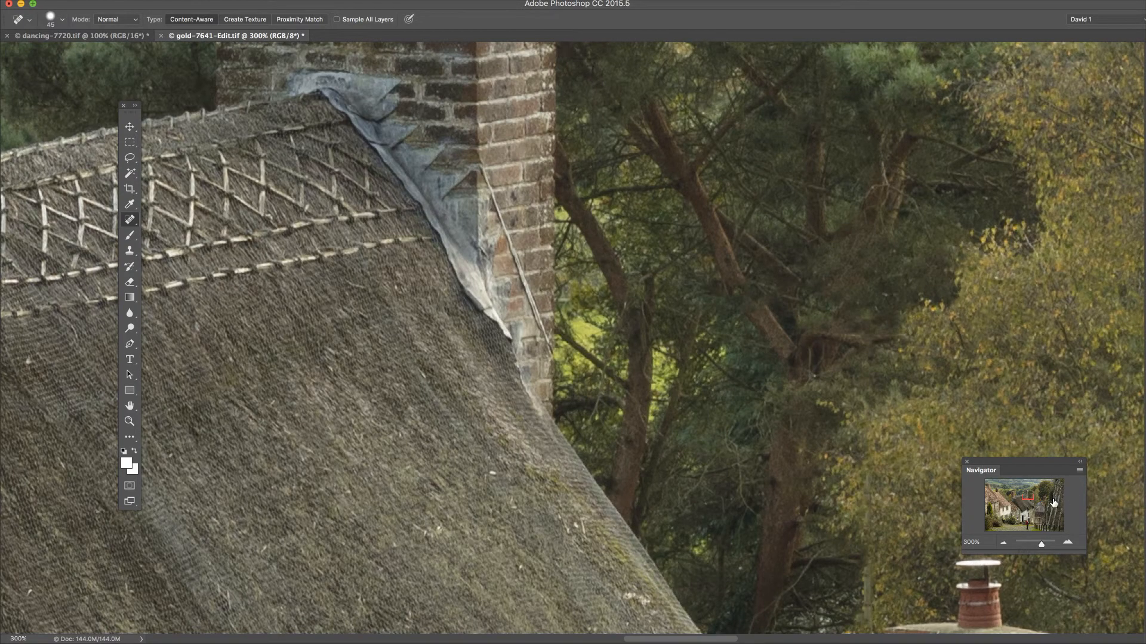
left_click_drag(1030, 497, 1032, 501)
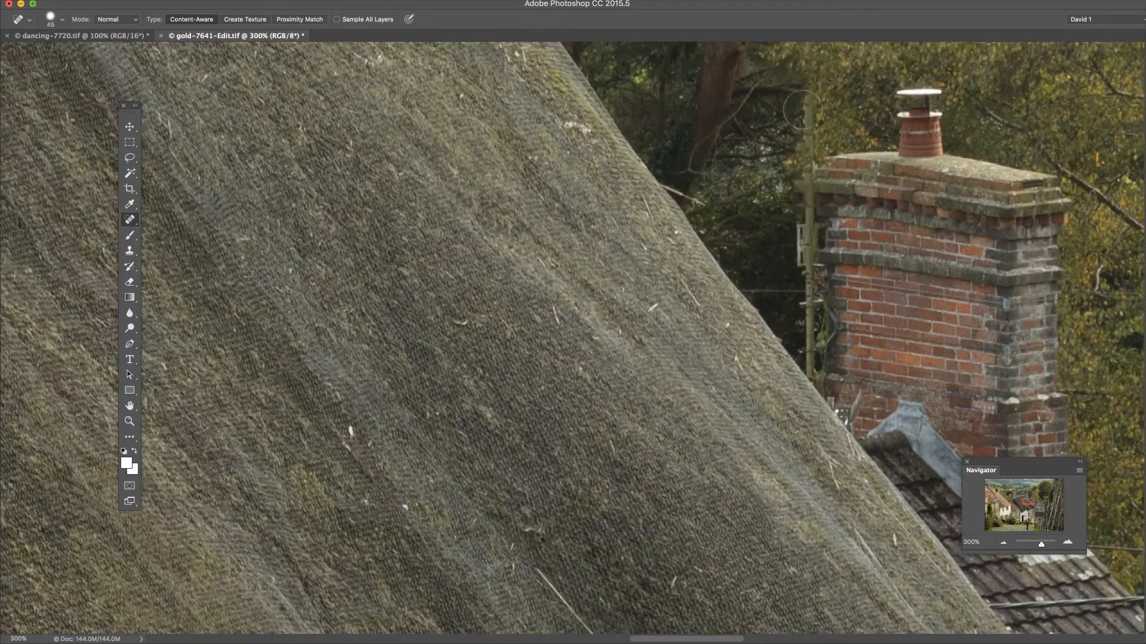
mouse_move(804, 101)
left_mouse_down()
mouse_move(811, 157)
mouse_move(801, 172)
left_mouse_up()
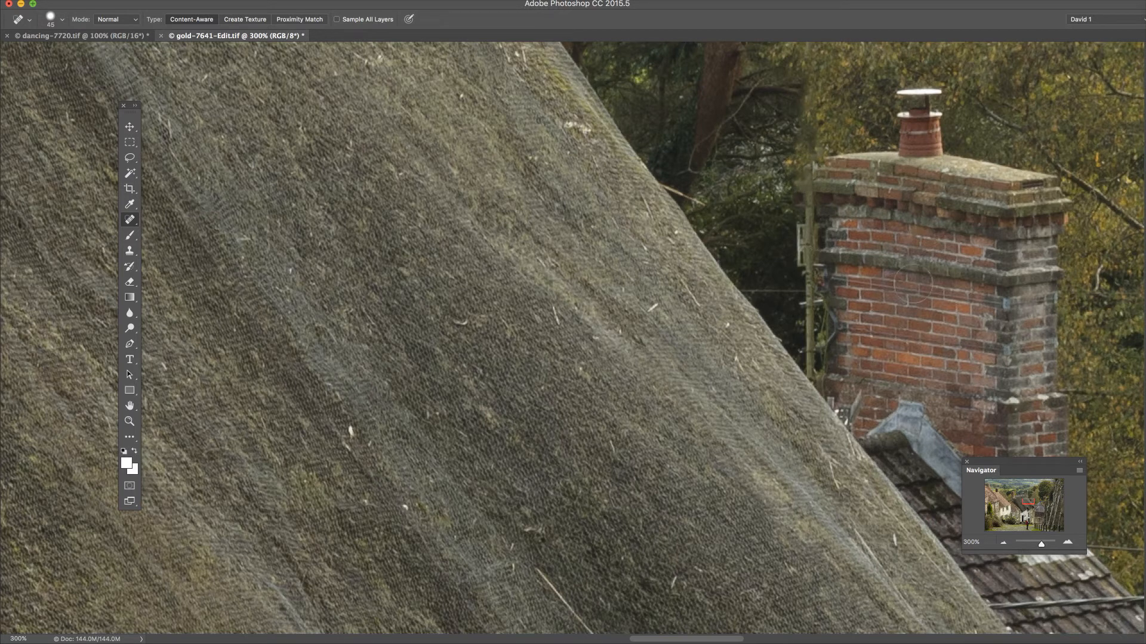
mouse_move(806, 178)
left_mouse_down()
mouse_move(803, 266)
mouse_move(801, 225)
mouse_move(805, 271)
mouse_move(817, 268)
mouse_move(800, 300)
mouse_move(817, 302)
mouse_move(810, 350)
left_mouse_up()
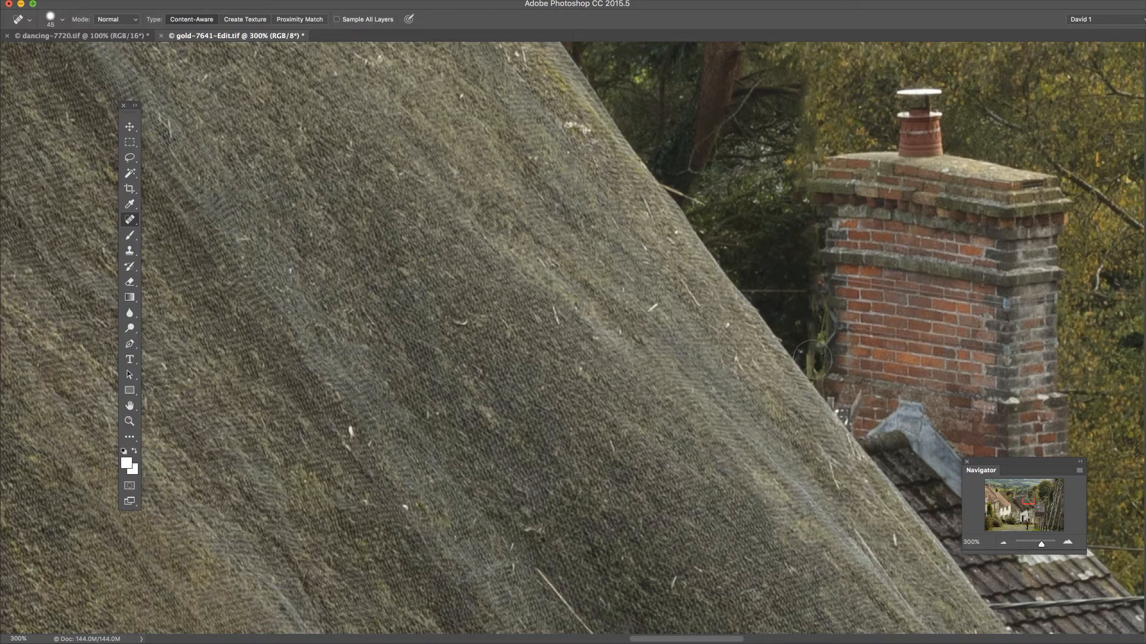
left_click(811, 361)
left_click(808, 354)
left_click_drag(809, 366, 815, 372)
Examine the whole village photo and the rooftops and chimneys between the thatched cottage and the stone buttresses for remaining distractions
key("super+minus")
key("super+minus")
key("super+minus")
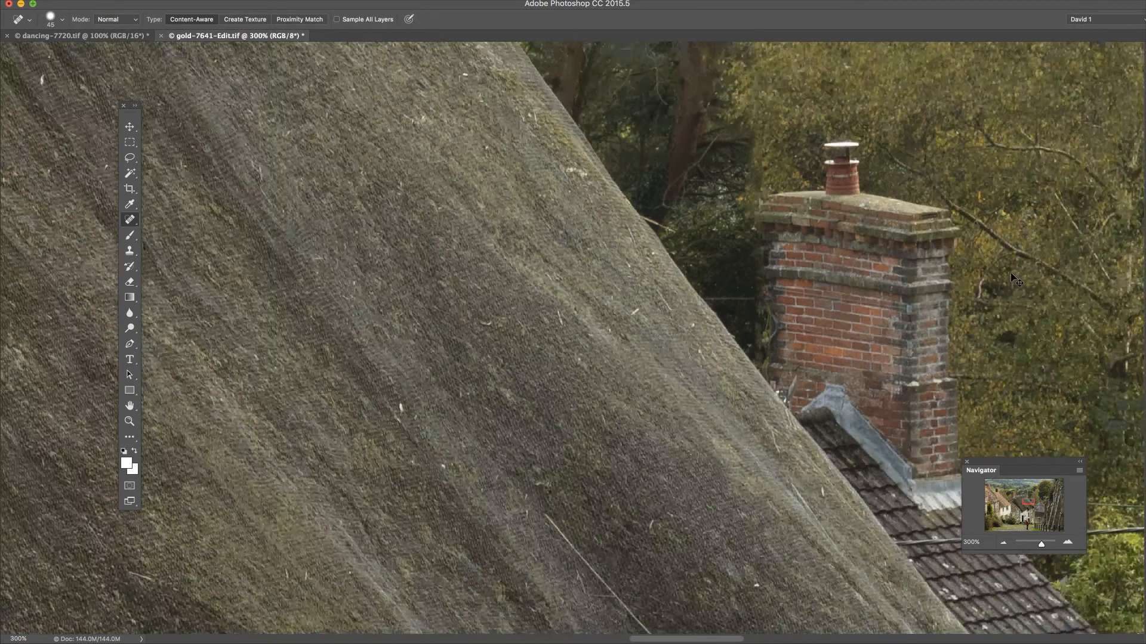
key("super+minus")
key("super+minus")
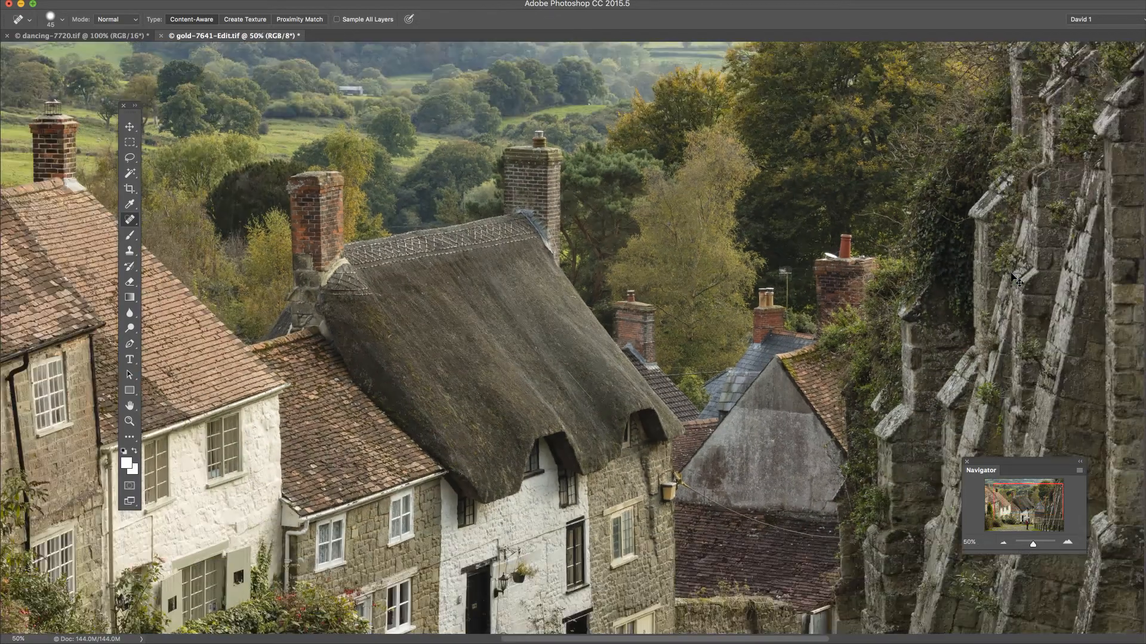
key("super+minus")
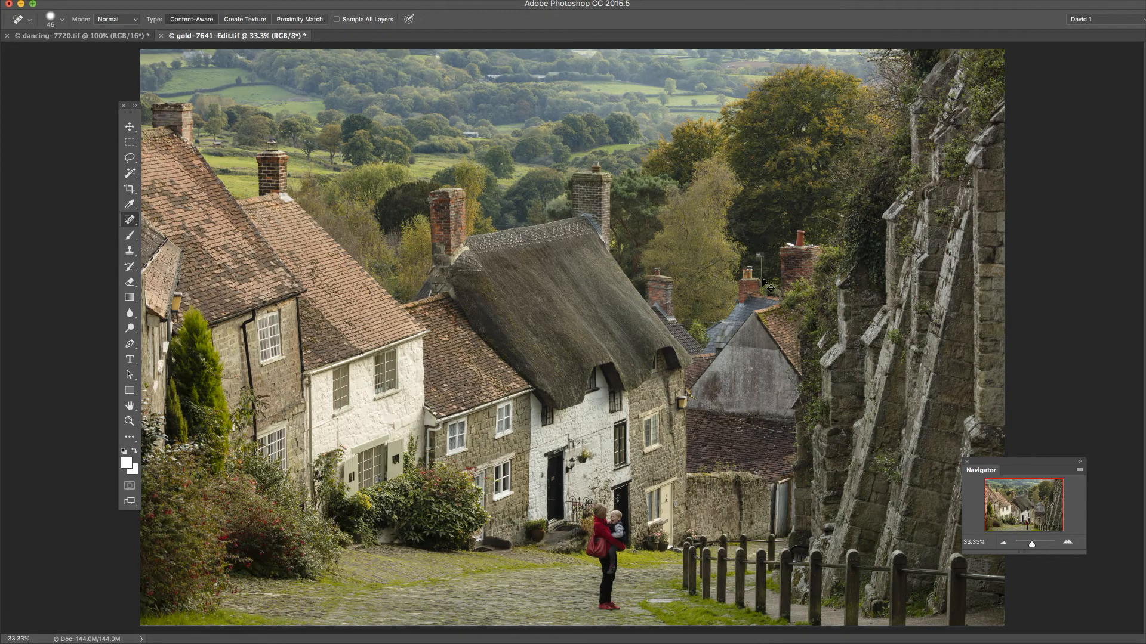
key("super+plus")
key("super+plus")
key("super+plus")
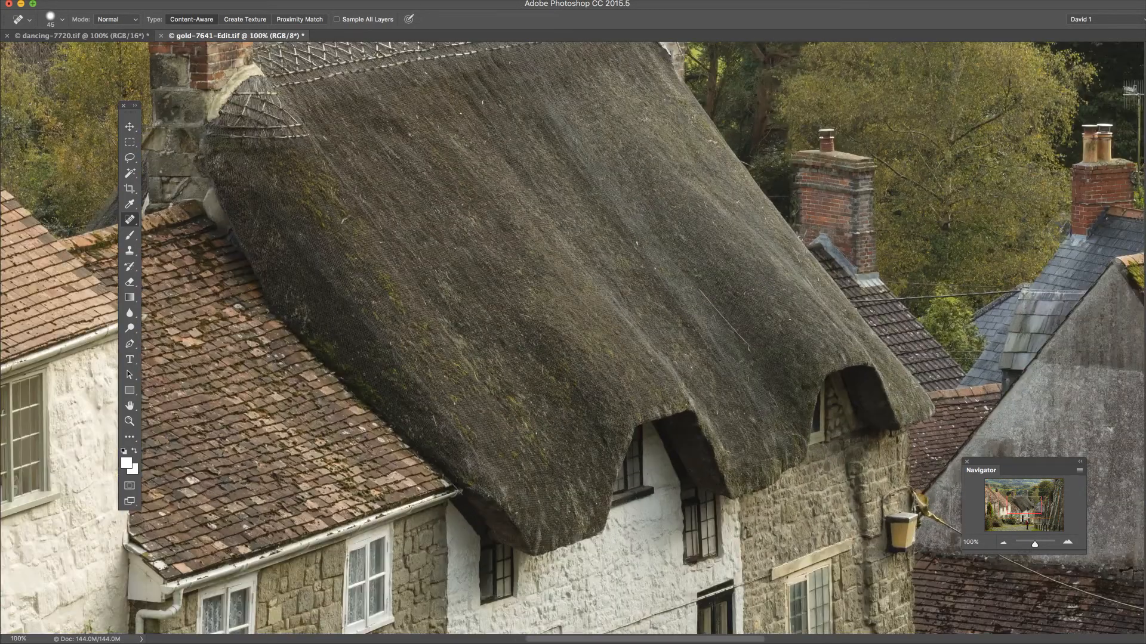
mouse_move(1014, 506)
left_mouse_down()
mouse_move(1033, 497)
mouse_move(1024, 502)
left_mouse_up()
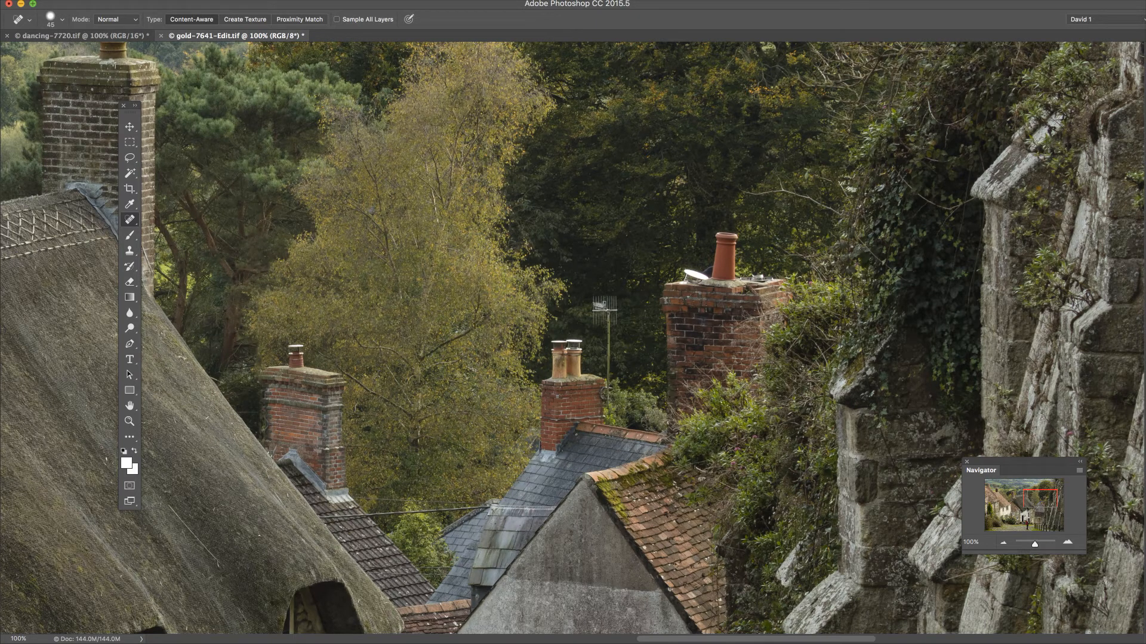
Lasso the aerial and its mast beside the twin-pot chimney, replace them with a Content-Aware fill, and deselect
left_click(129, 158)
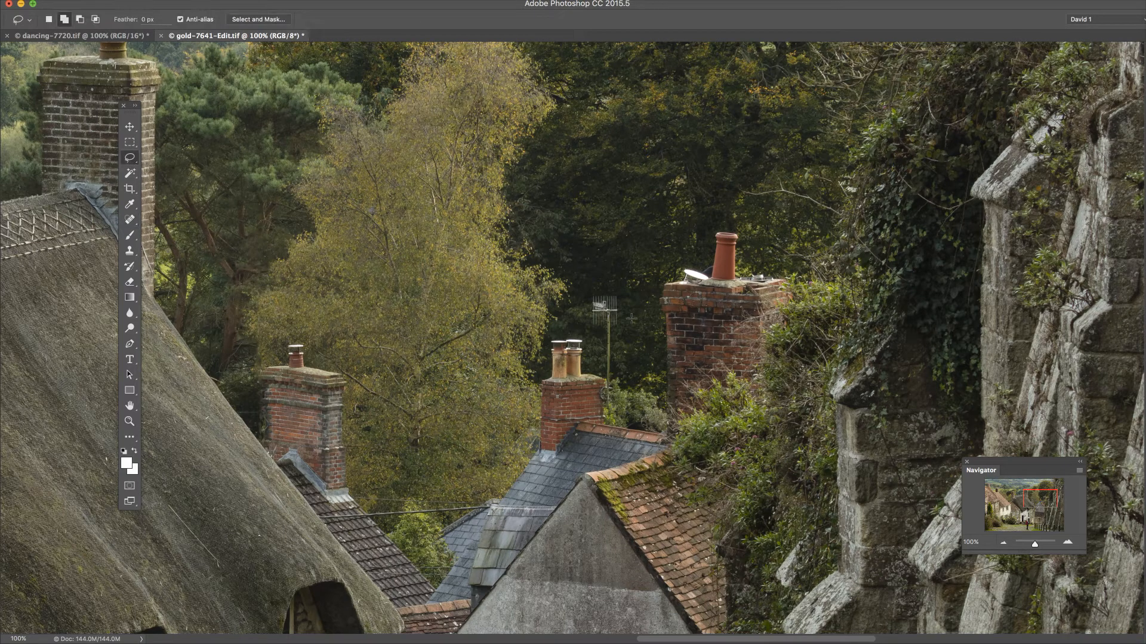
mouse_move(615, 346)
left_mouse_down()
mouse_move(617, 291)
mouse_move(588, 292)
mouse_move(605, 361)
left_mouse_up()
left_click_drag(614, 339, 615, 338)
key("shift+BackSpace")
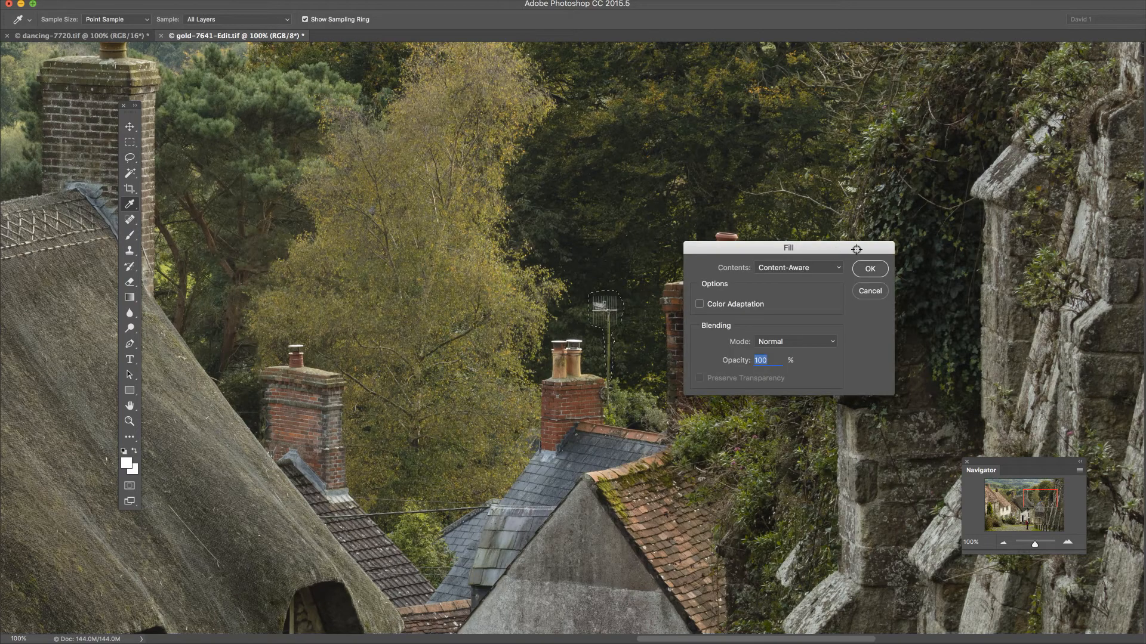
left_click(870, 269)
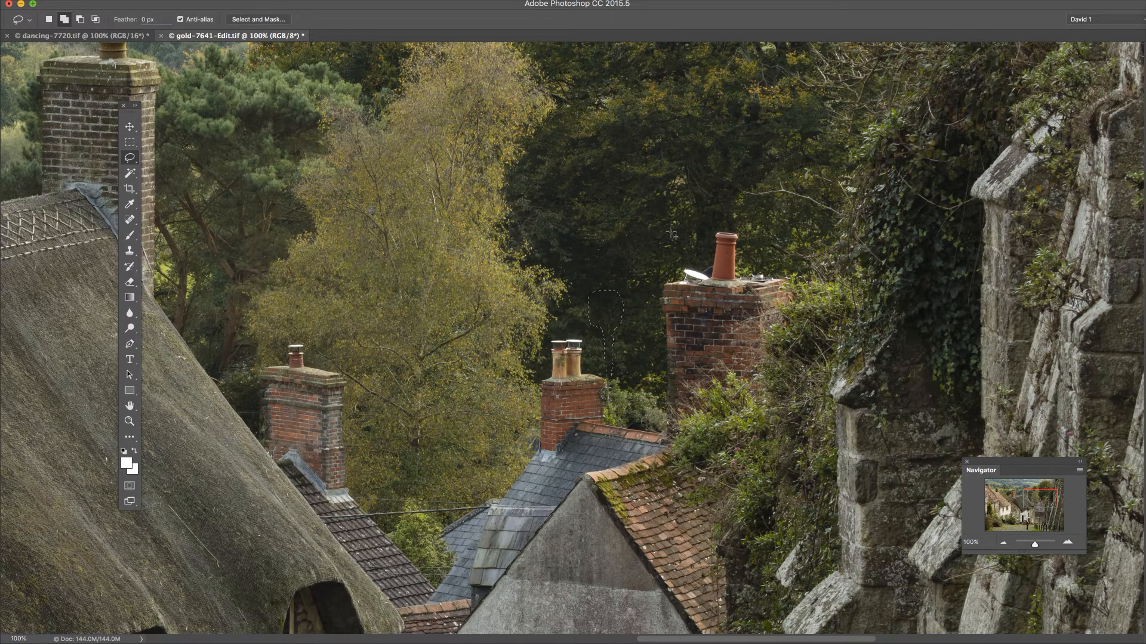
left_click(0, 0)
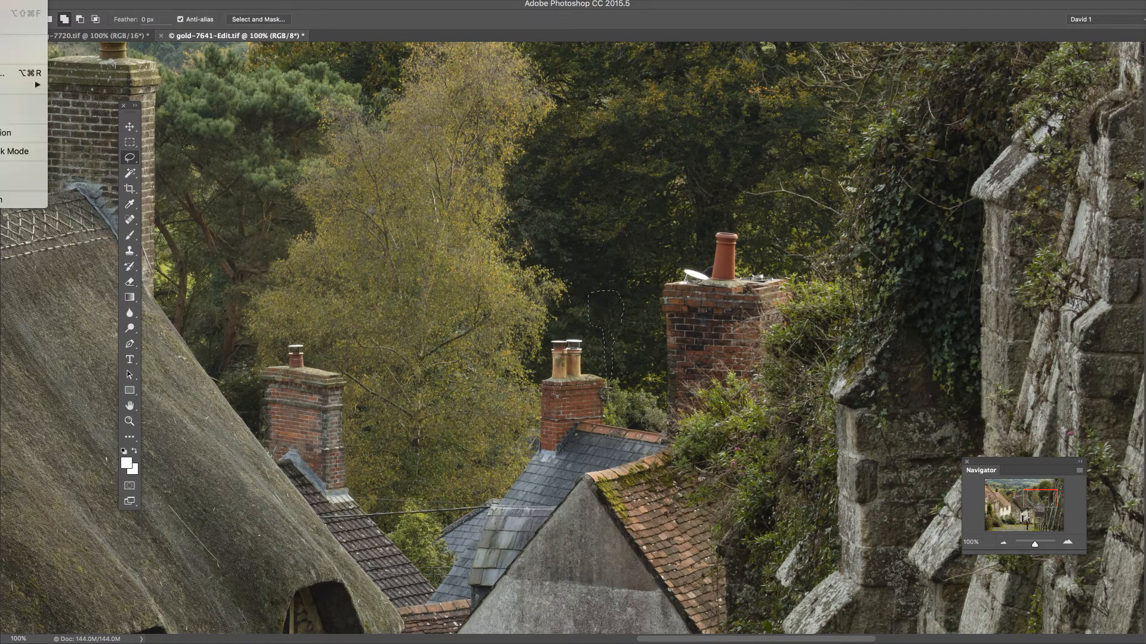
left_click(0, 0)
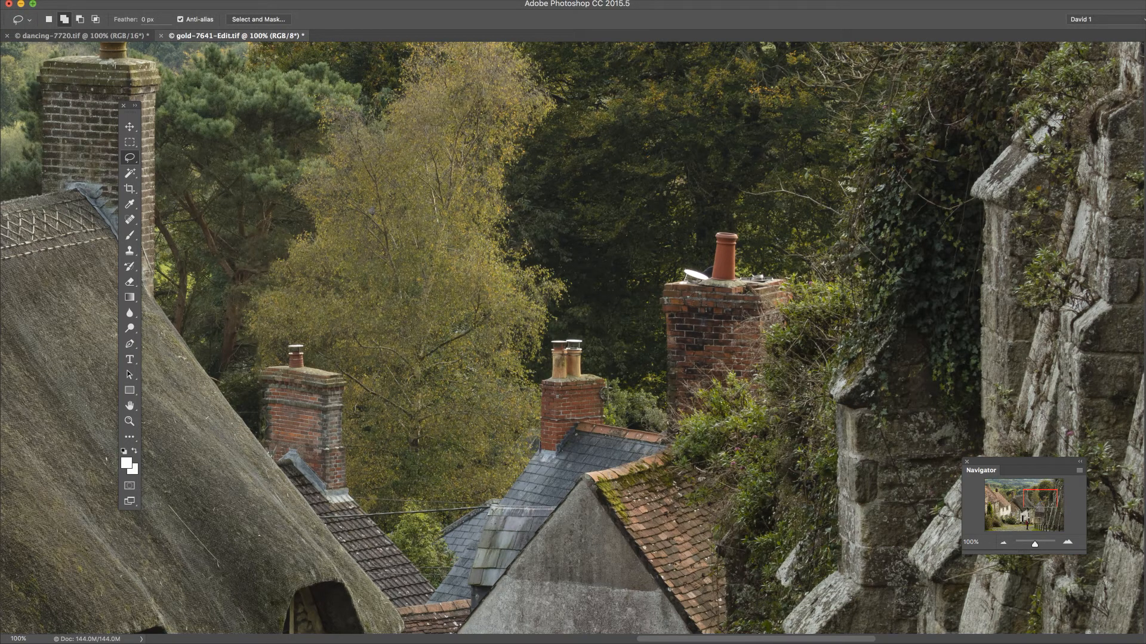
Heal away the overhead wire running from the dark tiled roof to the slate roof with the Spot Healing Brush
left_click(132, 221)
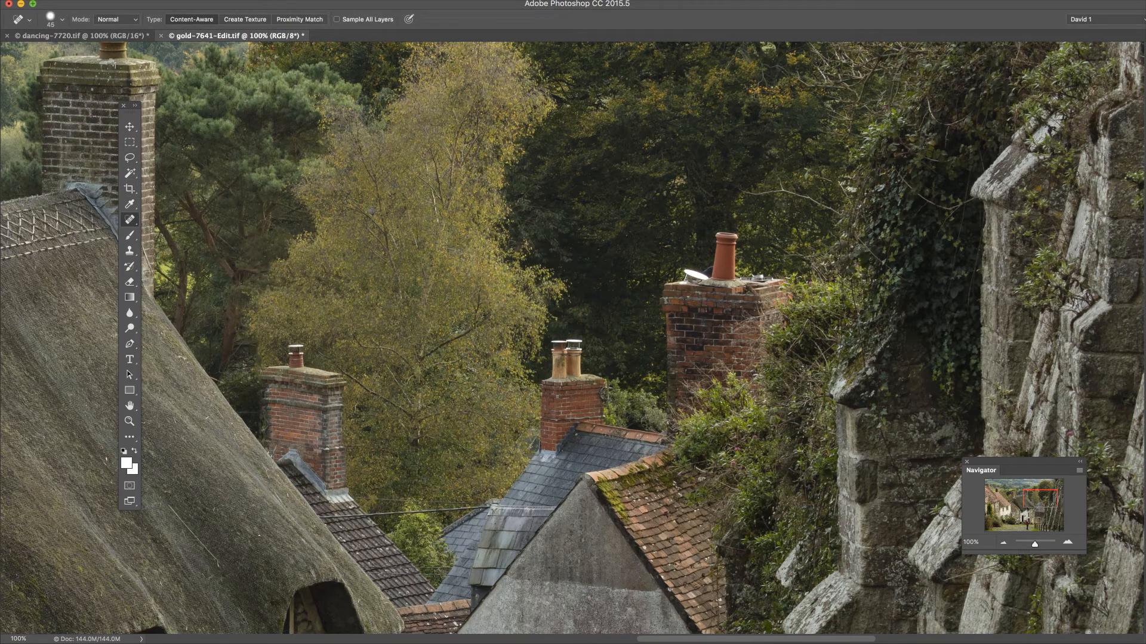
left_click_drag(337, 515, 490, 506)
left_click_drag(356, 497, 481, 504)
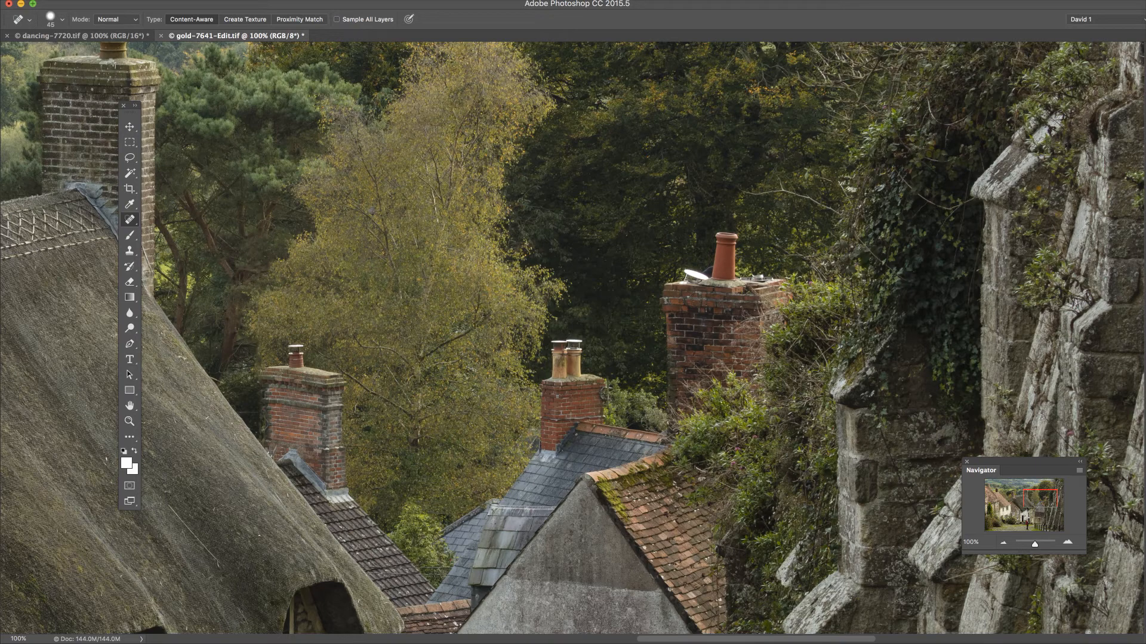
key("super+plus")
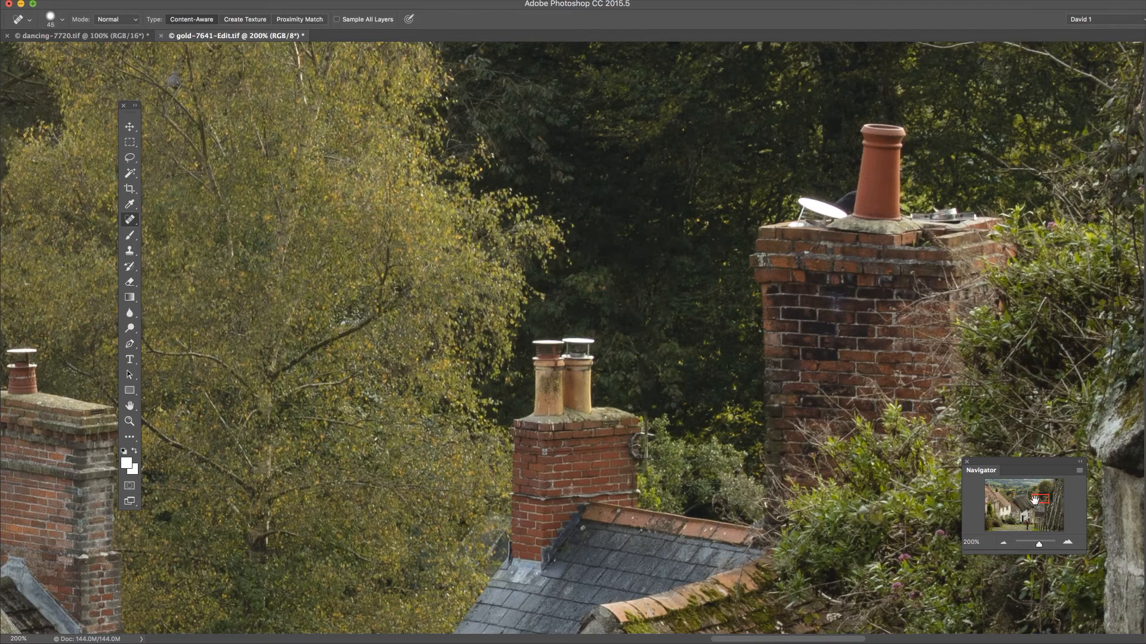
left_click_drag(1041, 500, 1037, 507)
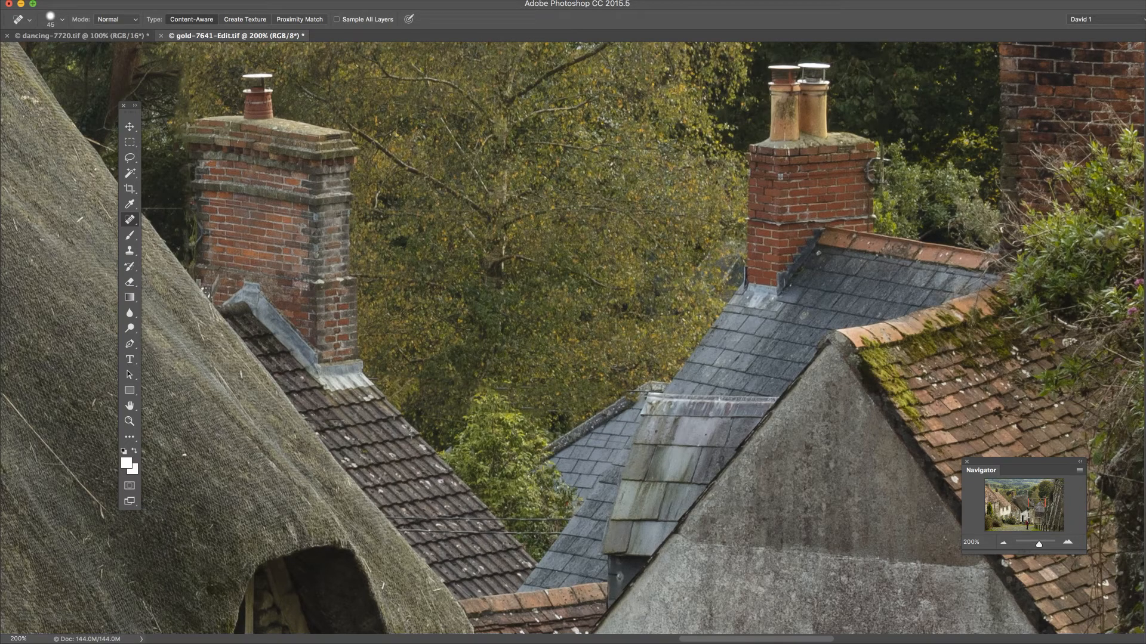
Heal away the cable running from the wall lantern across the grey gable and dark tiled roof, including its remnant beside the lantern
key("super+minus")
key("super+minus")
key("super+minus")
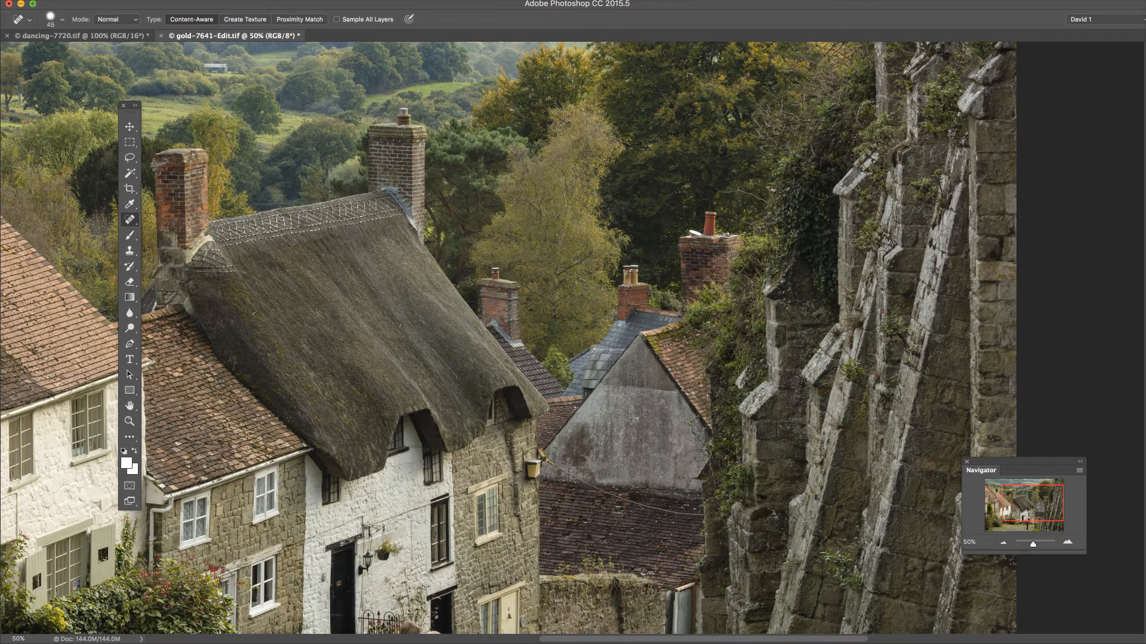
key("super+plus")
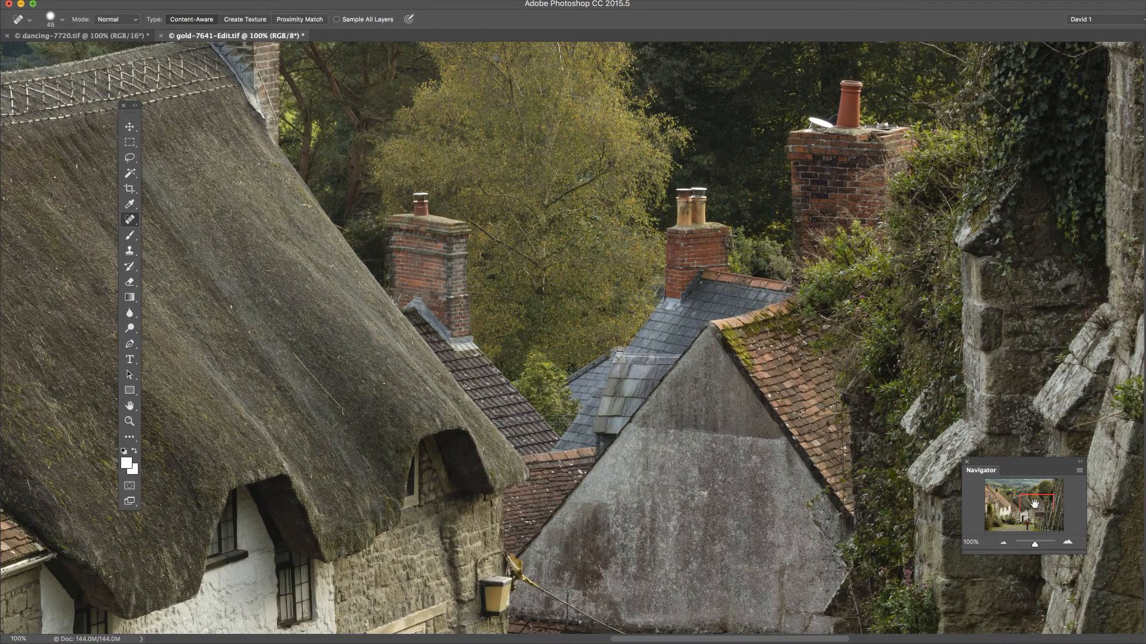
left_click_drag(1035, 504, 1045, 512)
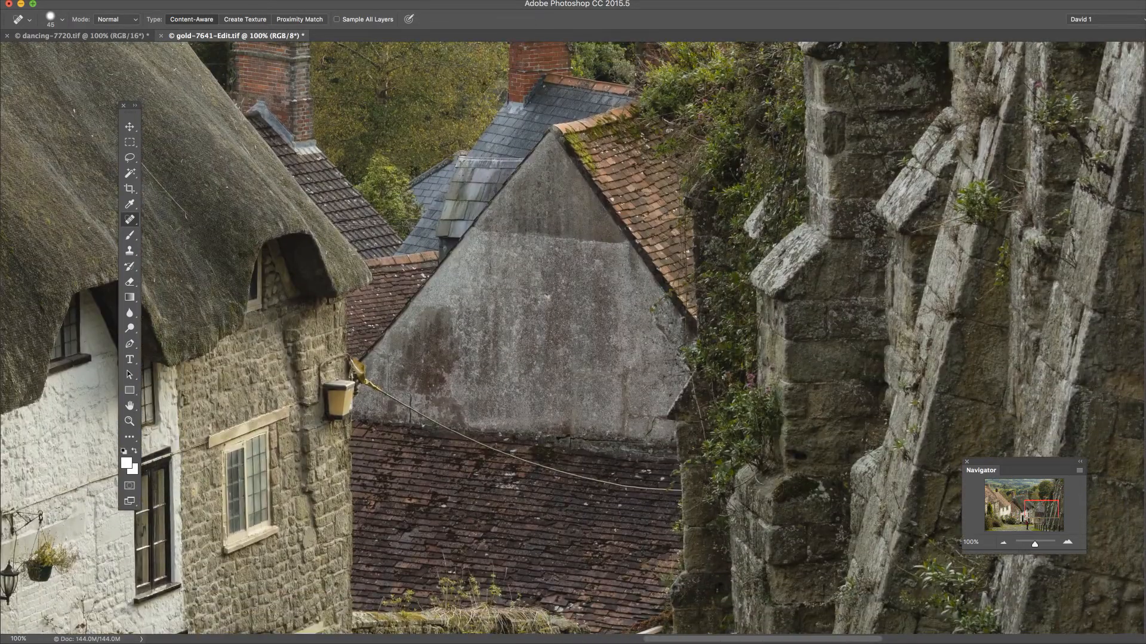
mouse_move(364, 380)
left_mouse_down()
mouse_move(501, 454)
mouse_move(671, 494)
left_mouse_up()
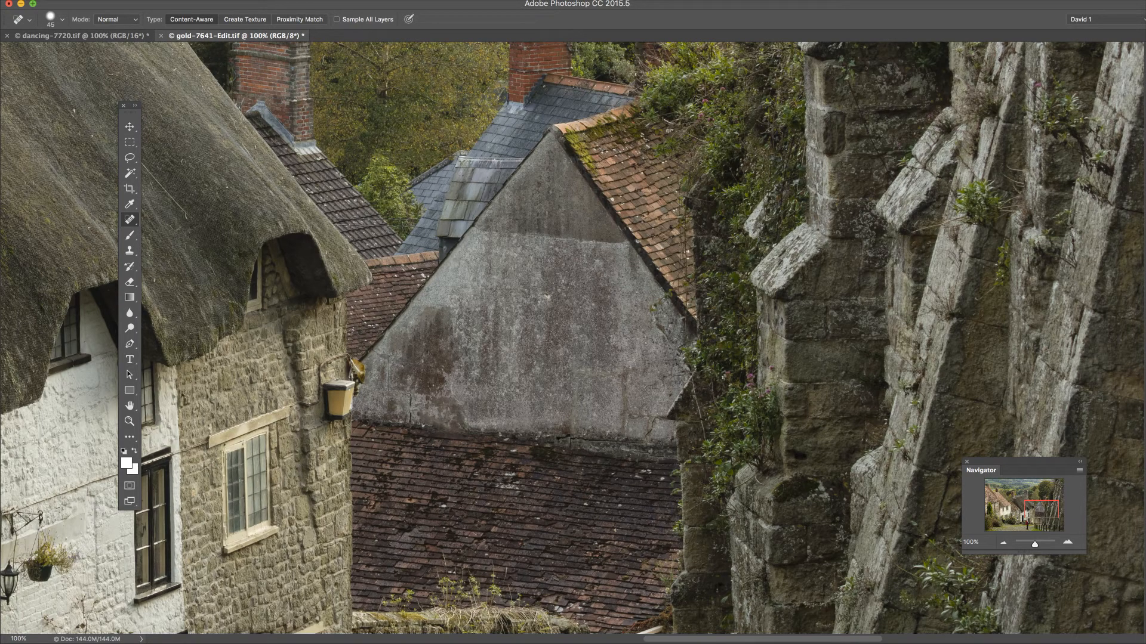
left_click(364, 369)
Examine the whole retouched village photo, filling the screen with it and fitting it entirely in view
key("super+minus")
key("super+minus")
key("super+minus")
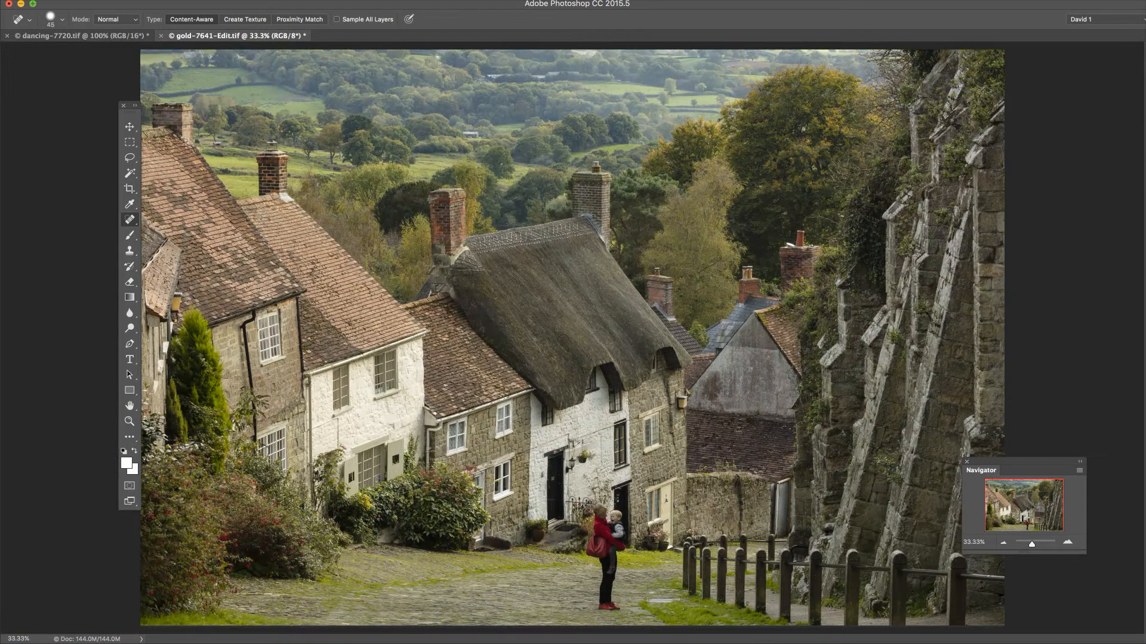
left_click(129, 422)
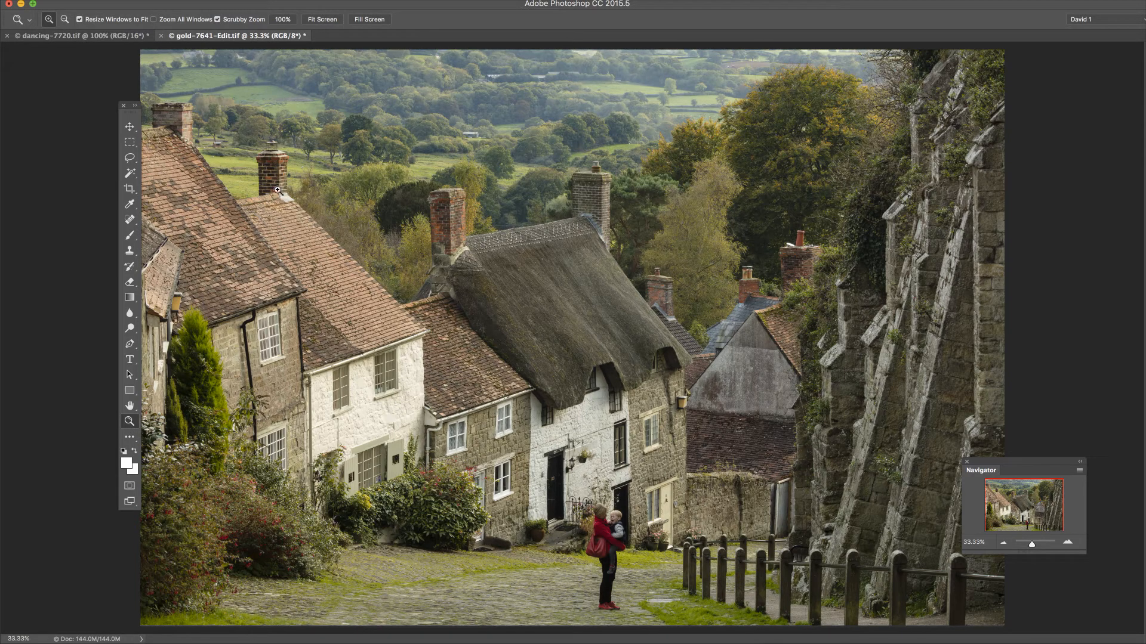
left_click(323, 21)
left_click(374, 22)
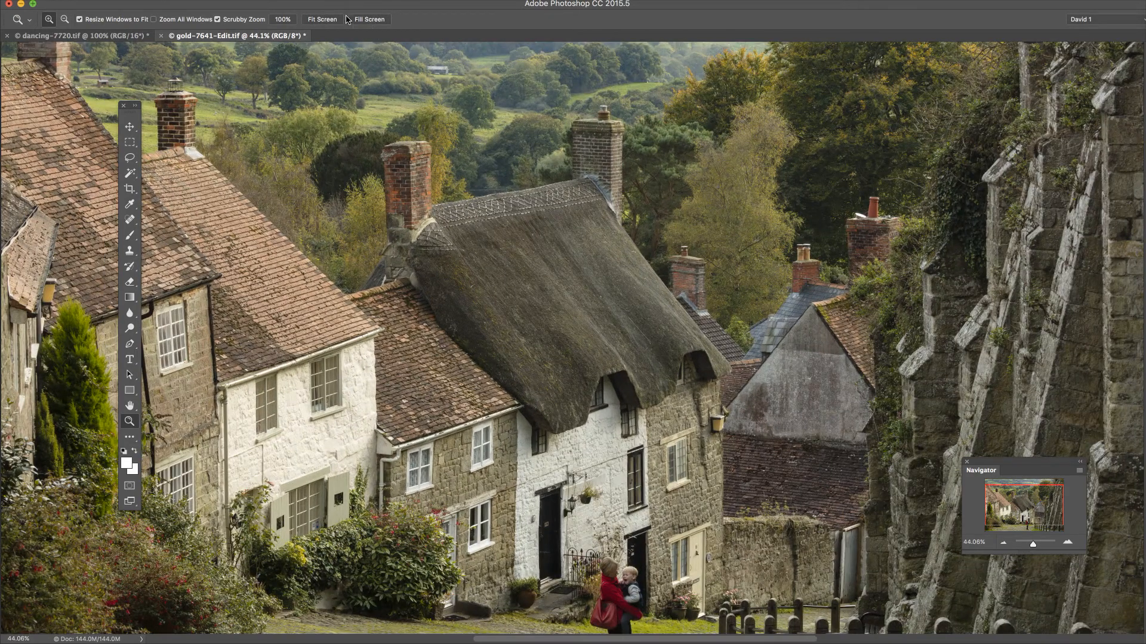
left_click(323, 24)
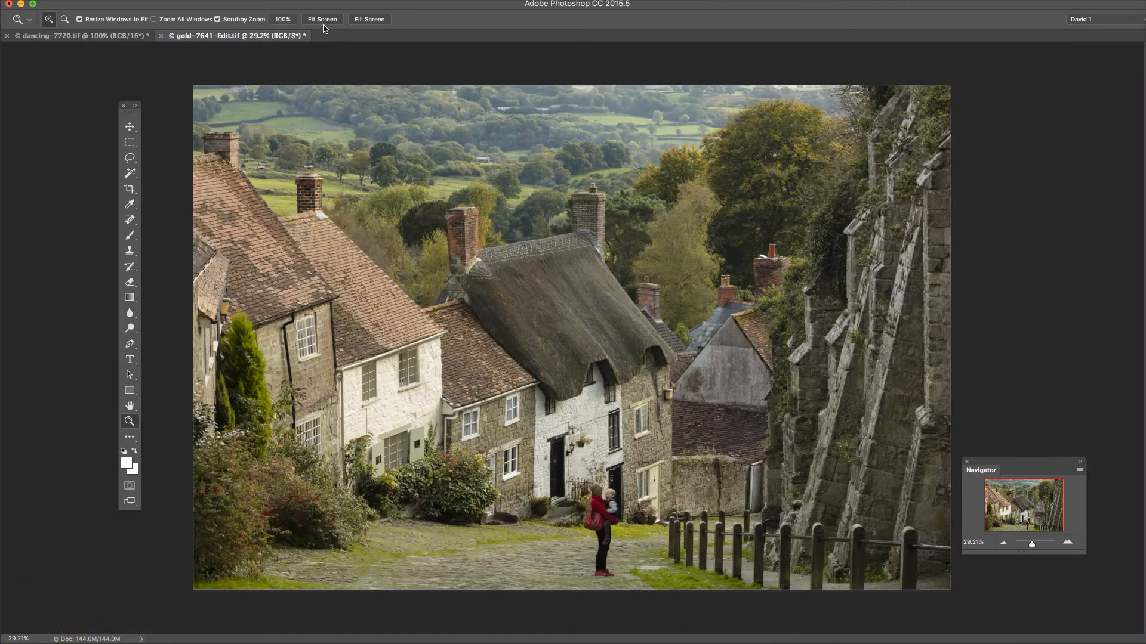